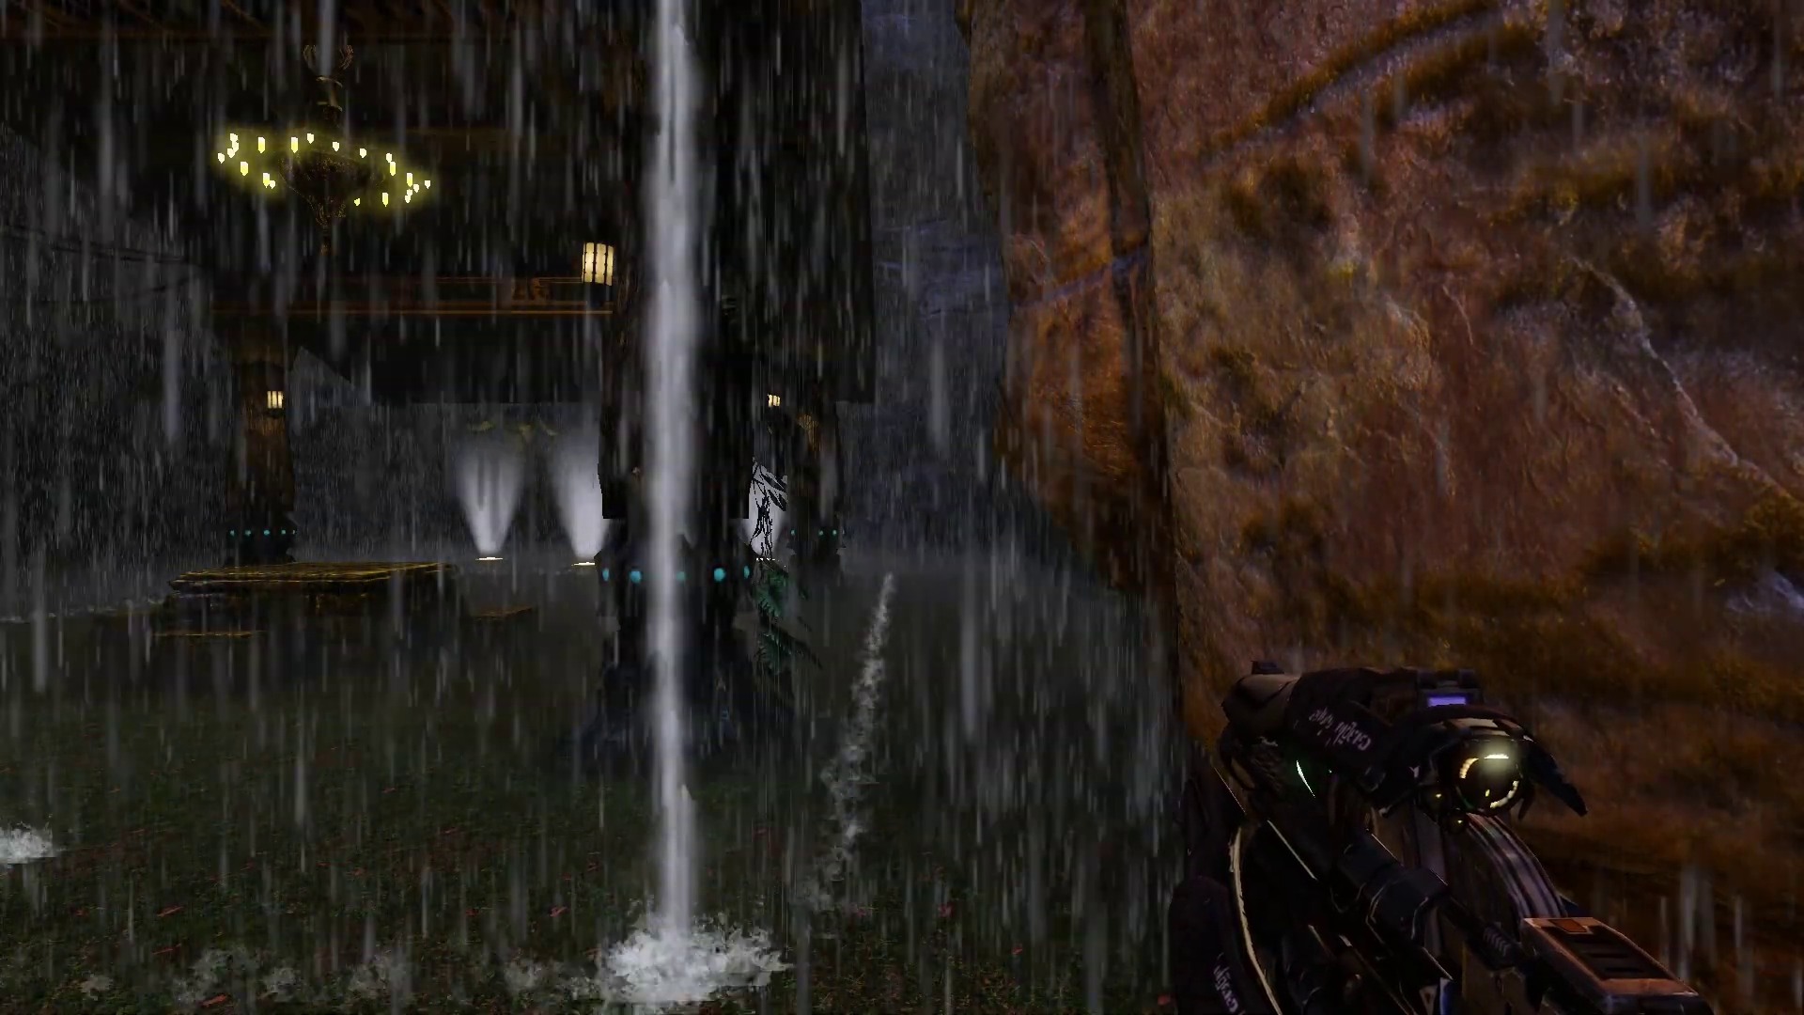
# Exit Play-in-Editor to return to the DM-RainTutorial level's editor viewports
pyautogui.press('Escape')
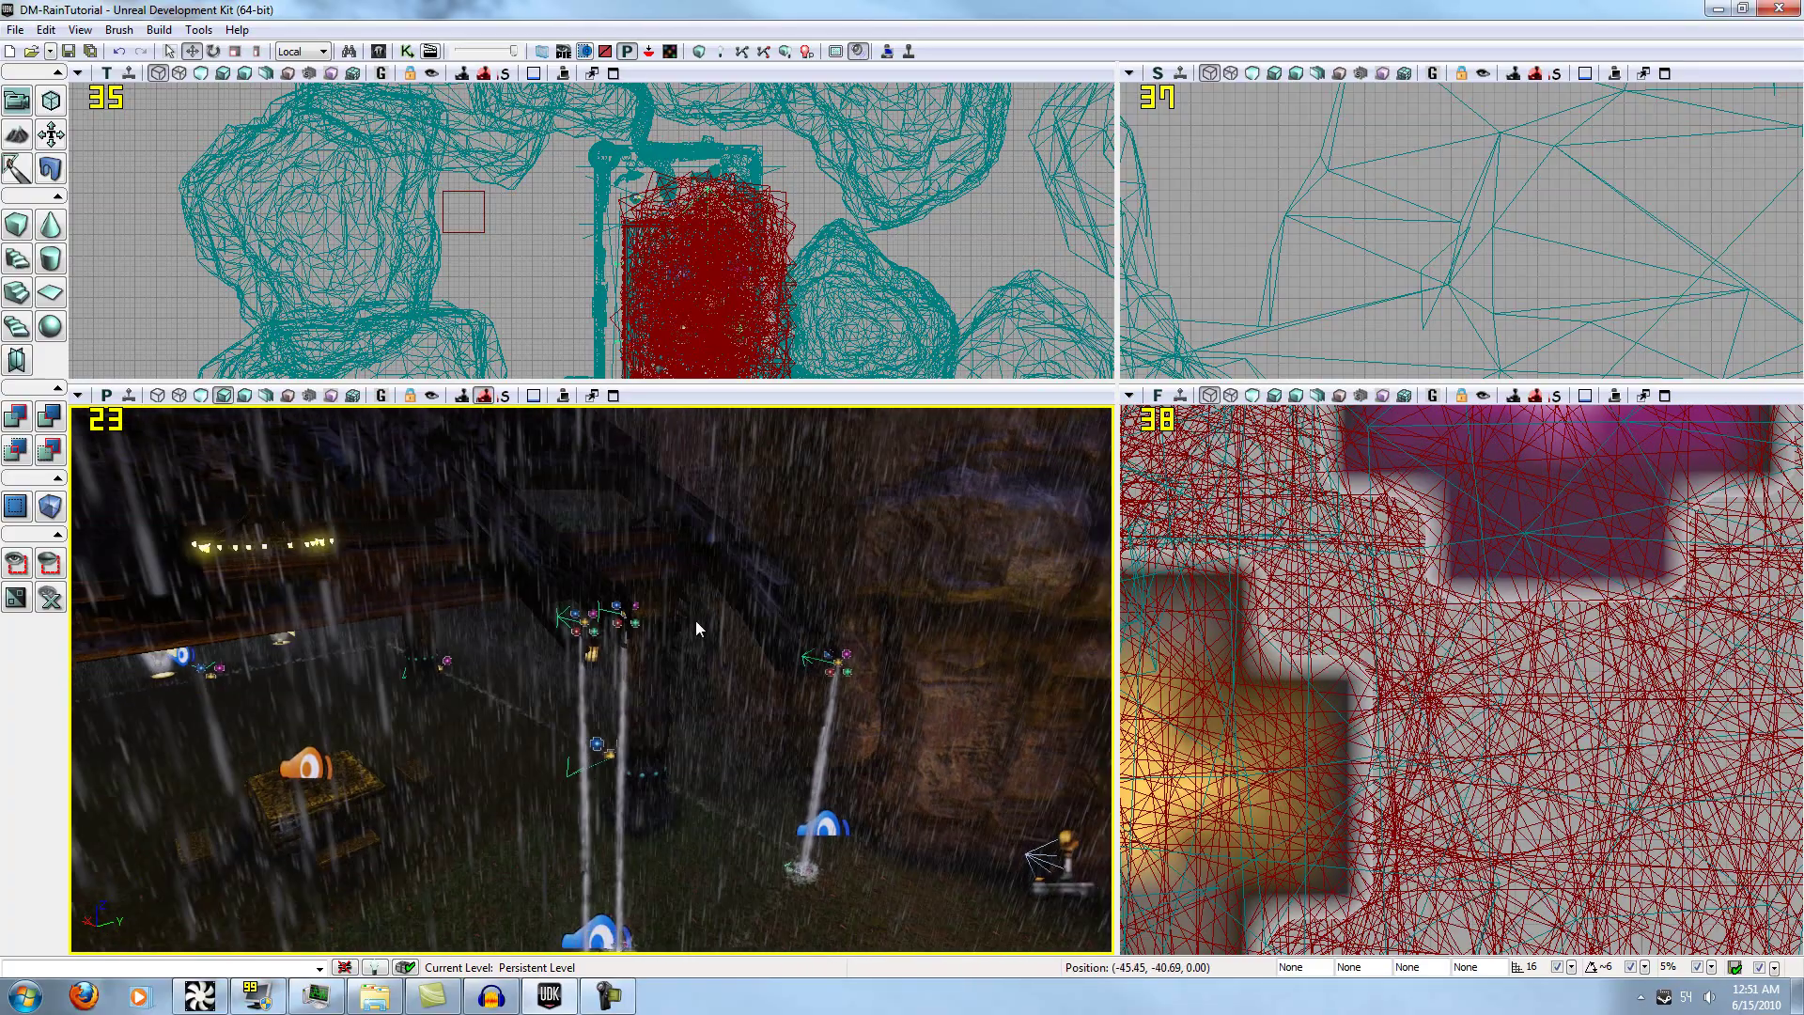
# Open the Raint_Mat material from the Content Browser in the Material Editor
pyautogui.moveTo(697, 629); pyautogui.dragTo(677, 706)
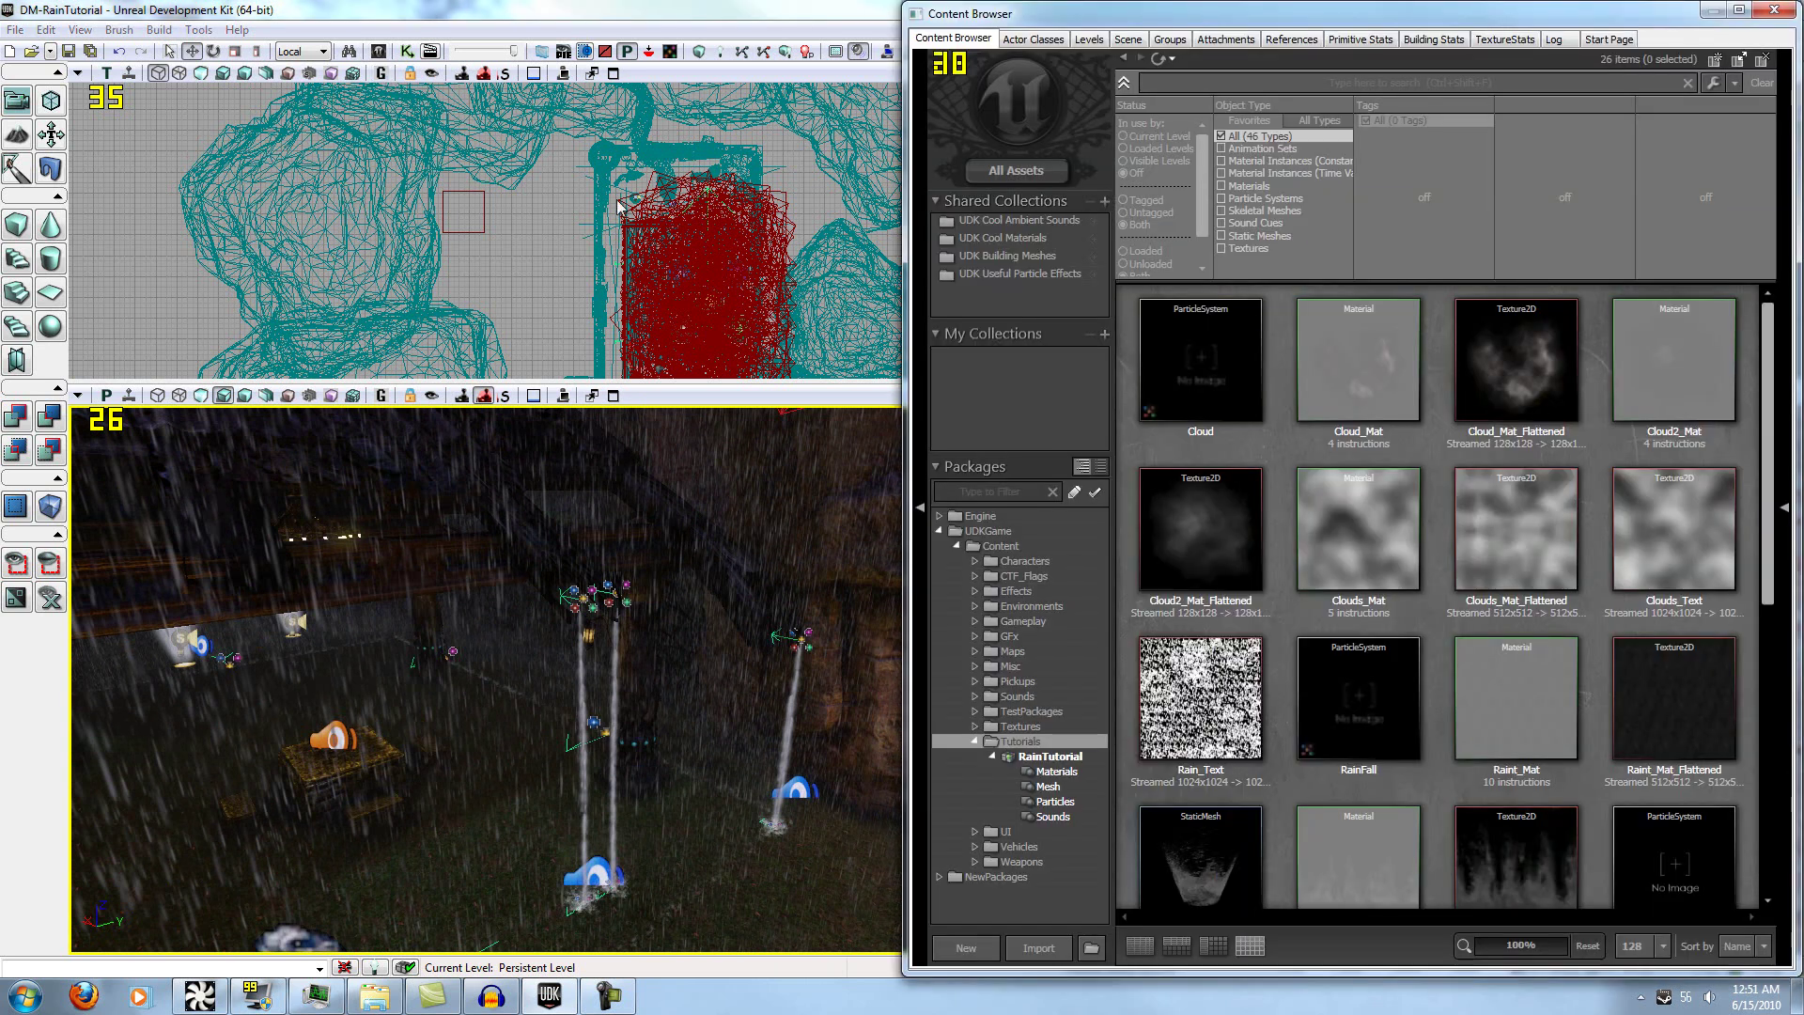
pyautogui.click(379, 51)
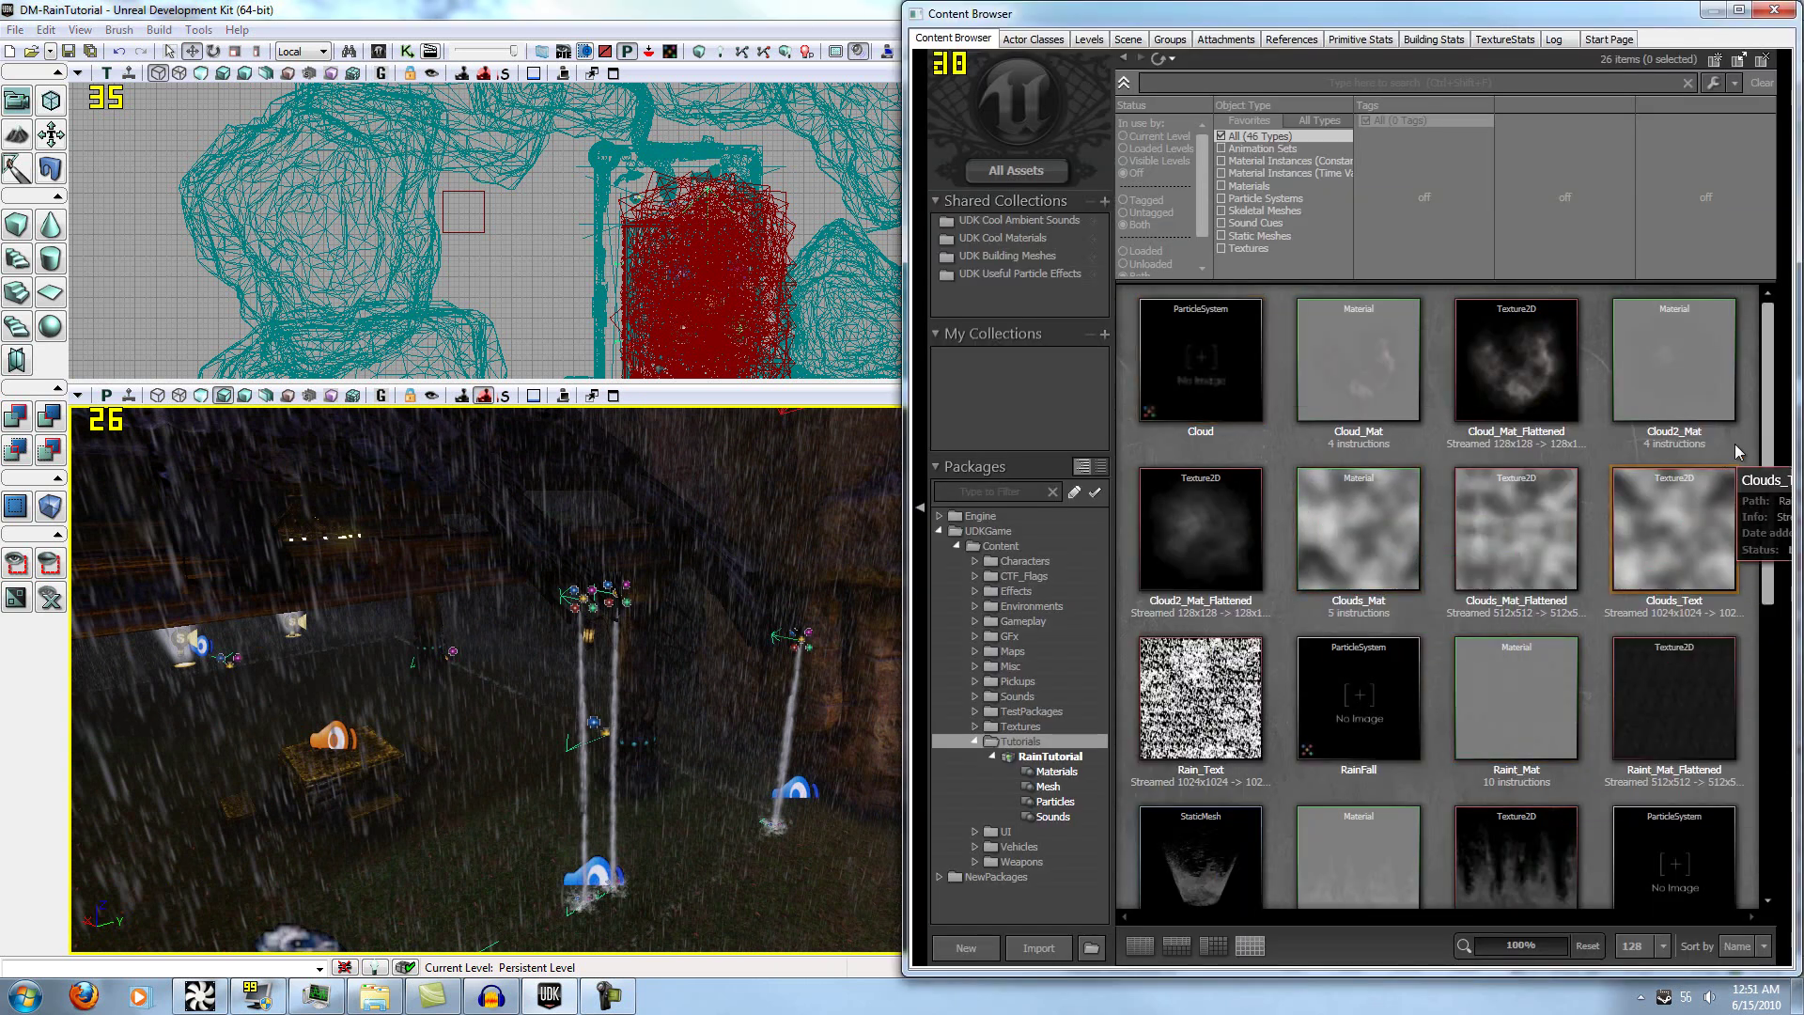
pyautogui.scroll(-2, 1735, 574)
pyautogui.scroll(-1, 1735, 573)
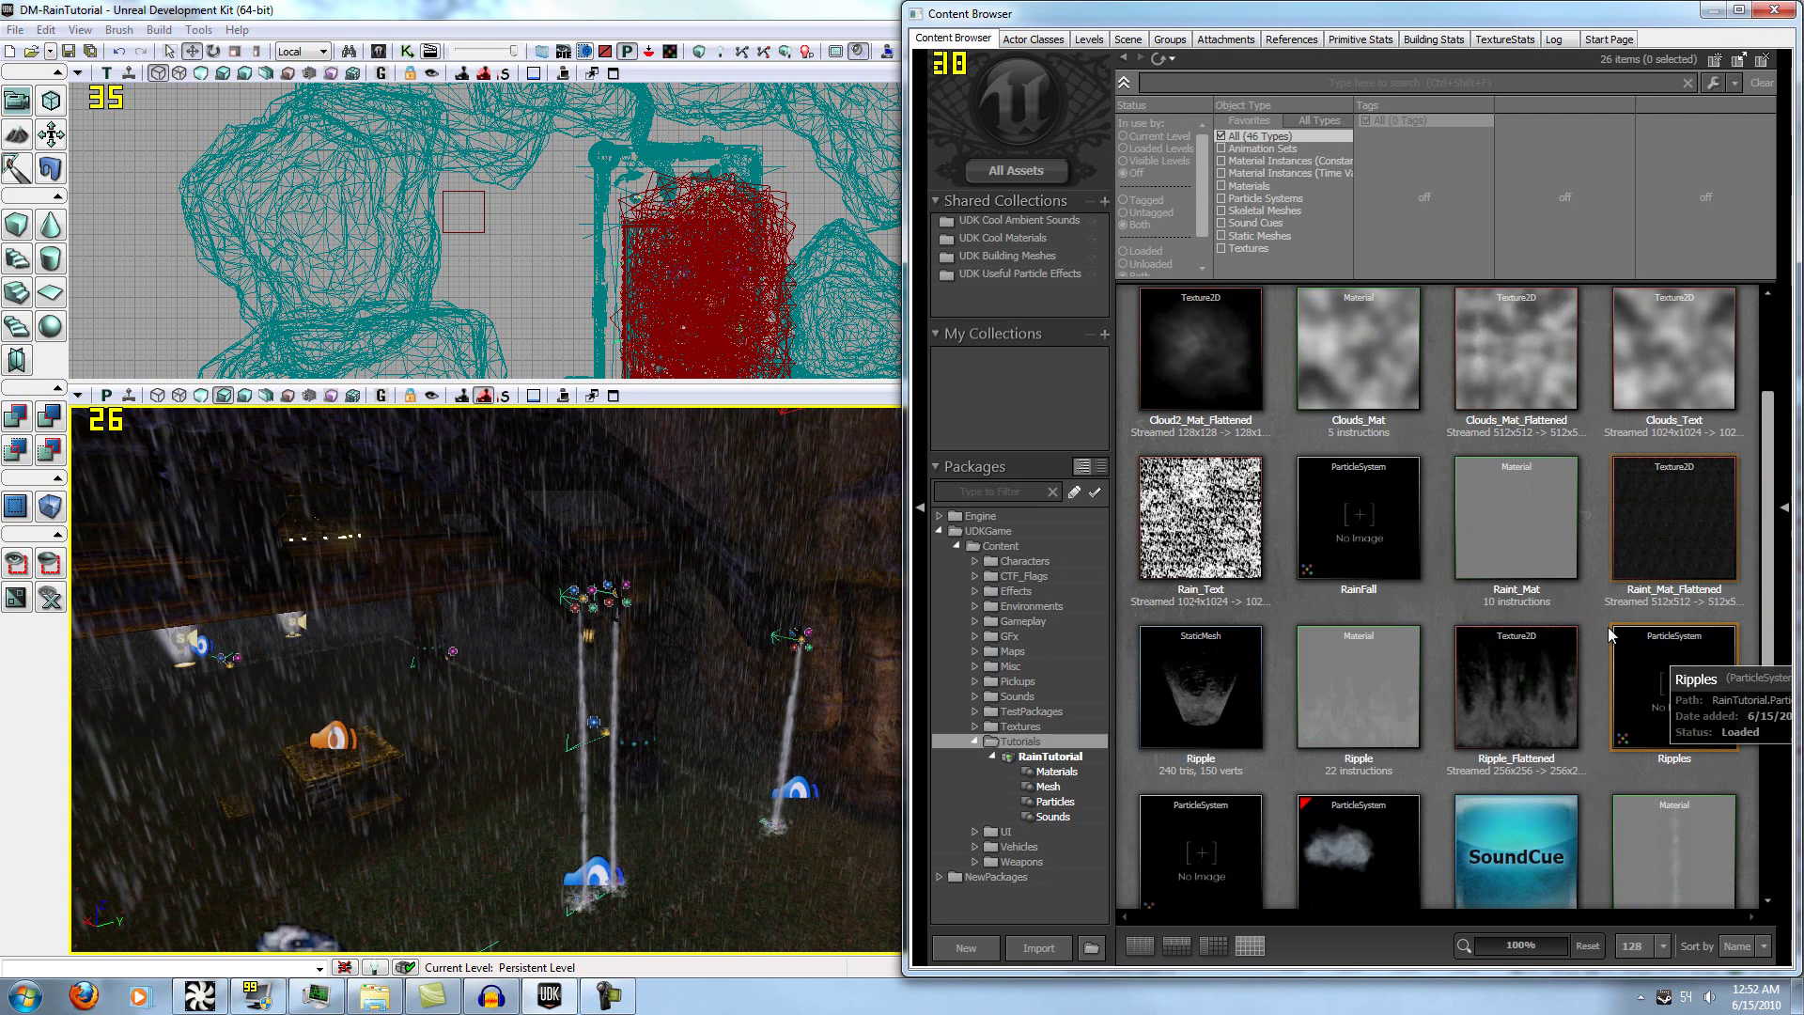
pyautogui.click(1544, 494)
pyautogui.doubleClick(1544, 495)
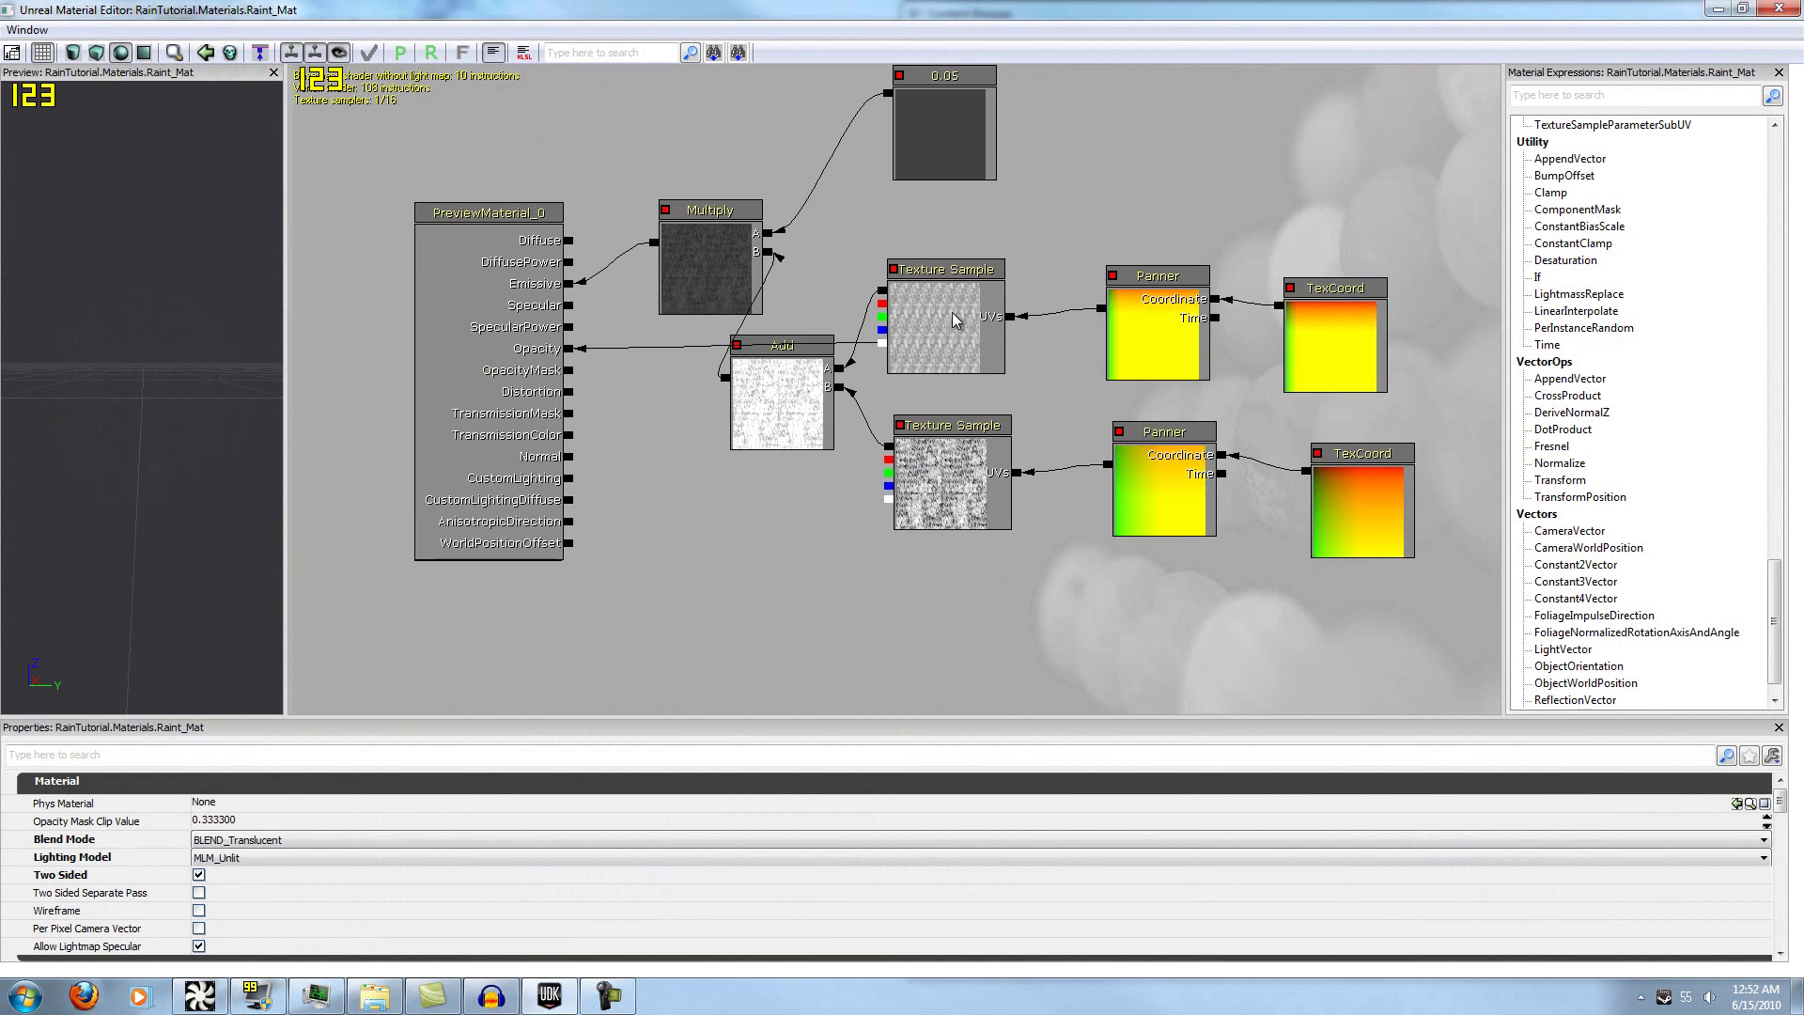
# Inspect Raint_Mat's Panner speeds, TexCoord tiling and translucent blend mode
pyautogui.click(1147, 324)
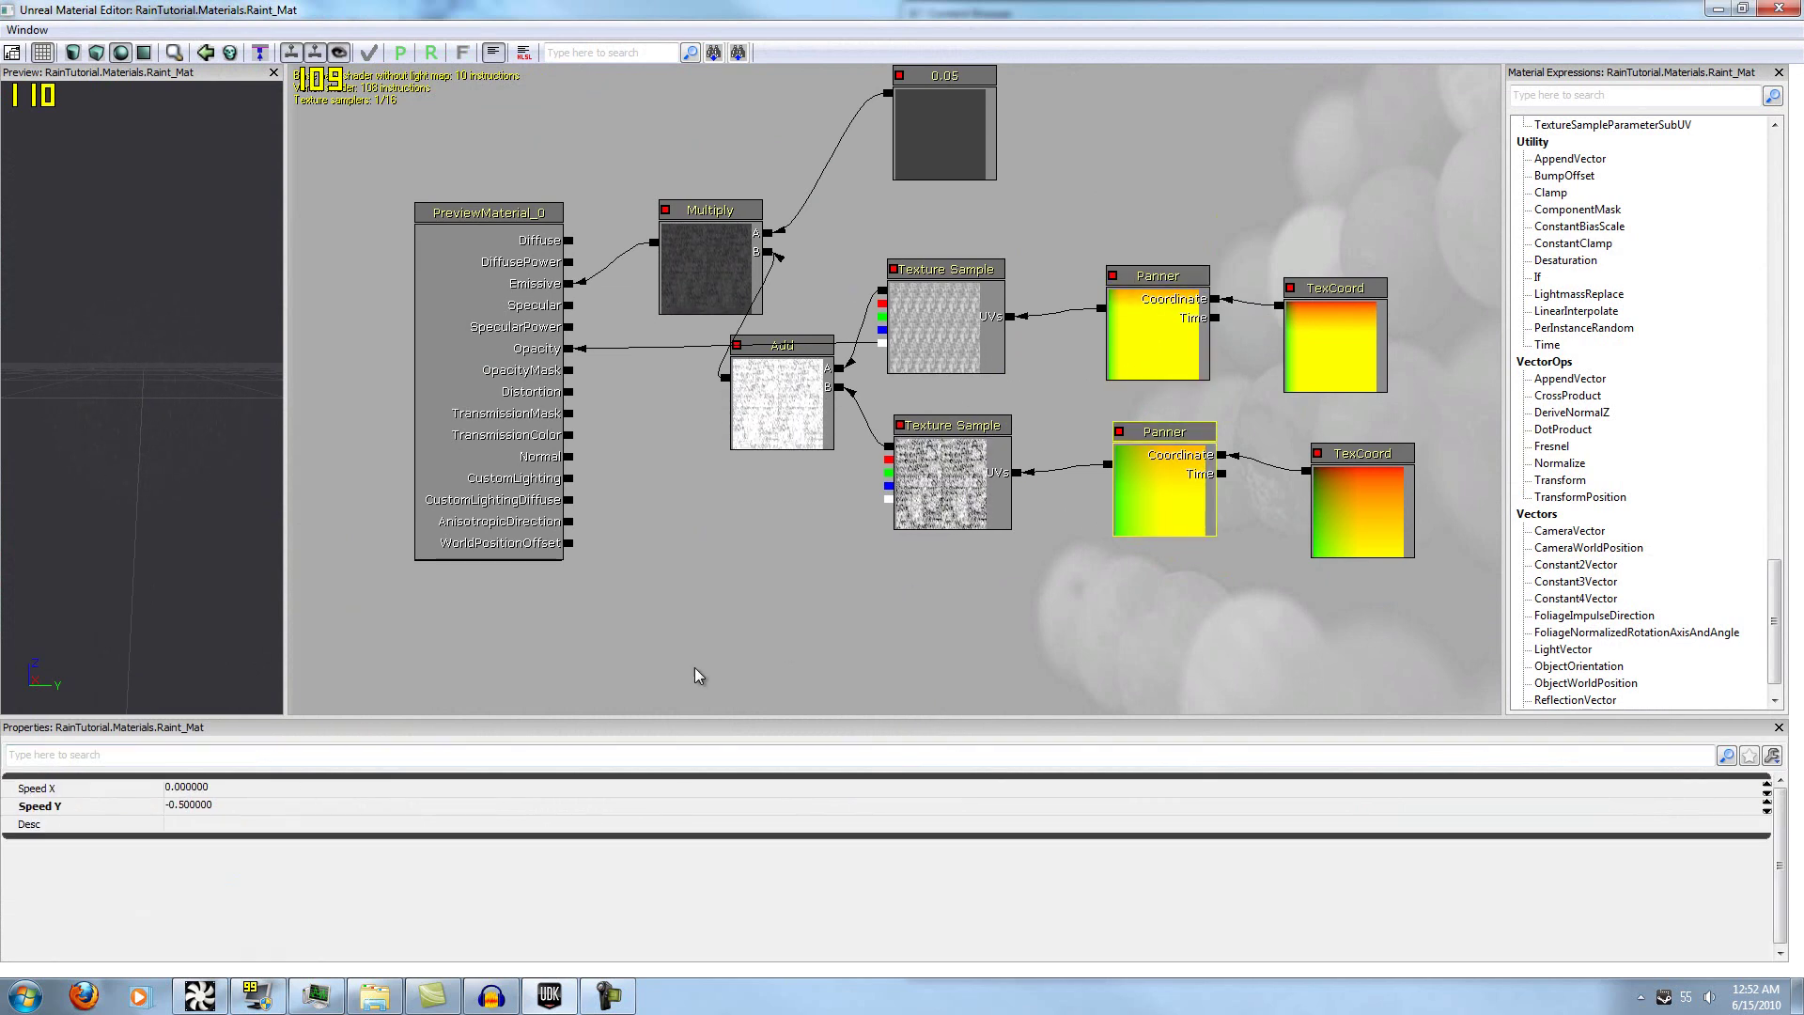
pyautogui.click(790, 644)
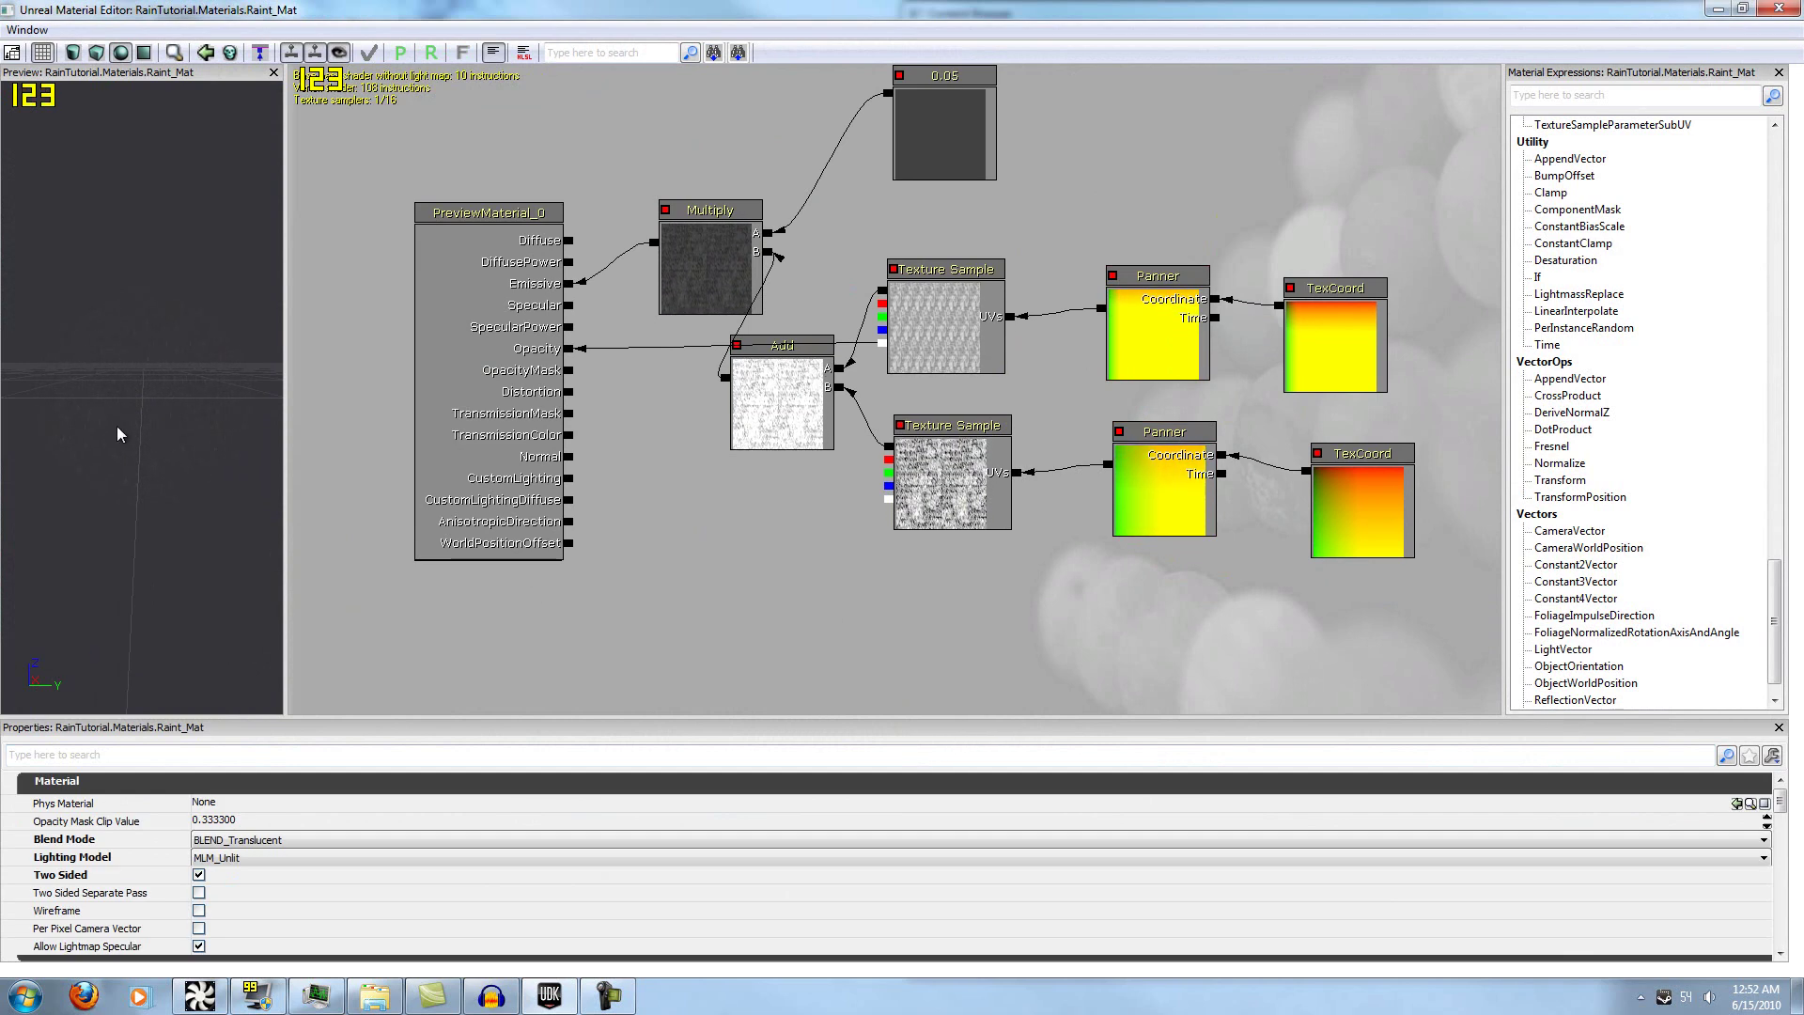
pyautogui.click(278, 843)
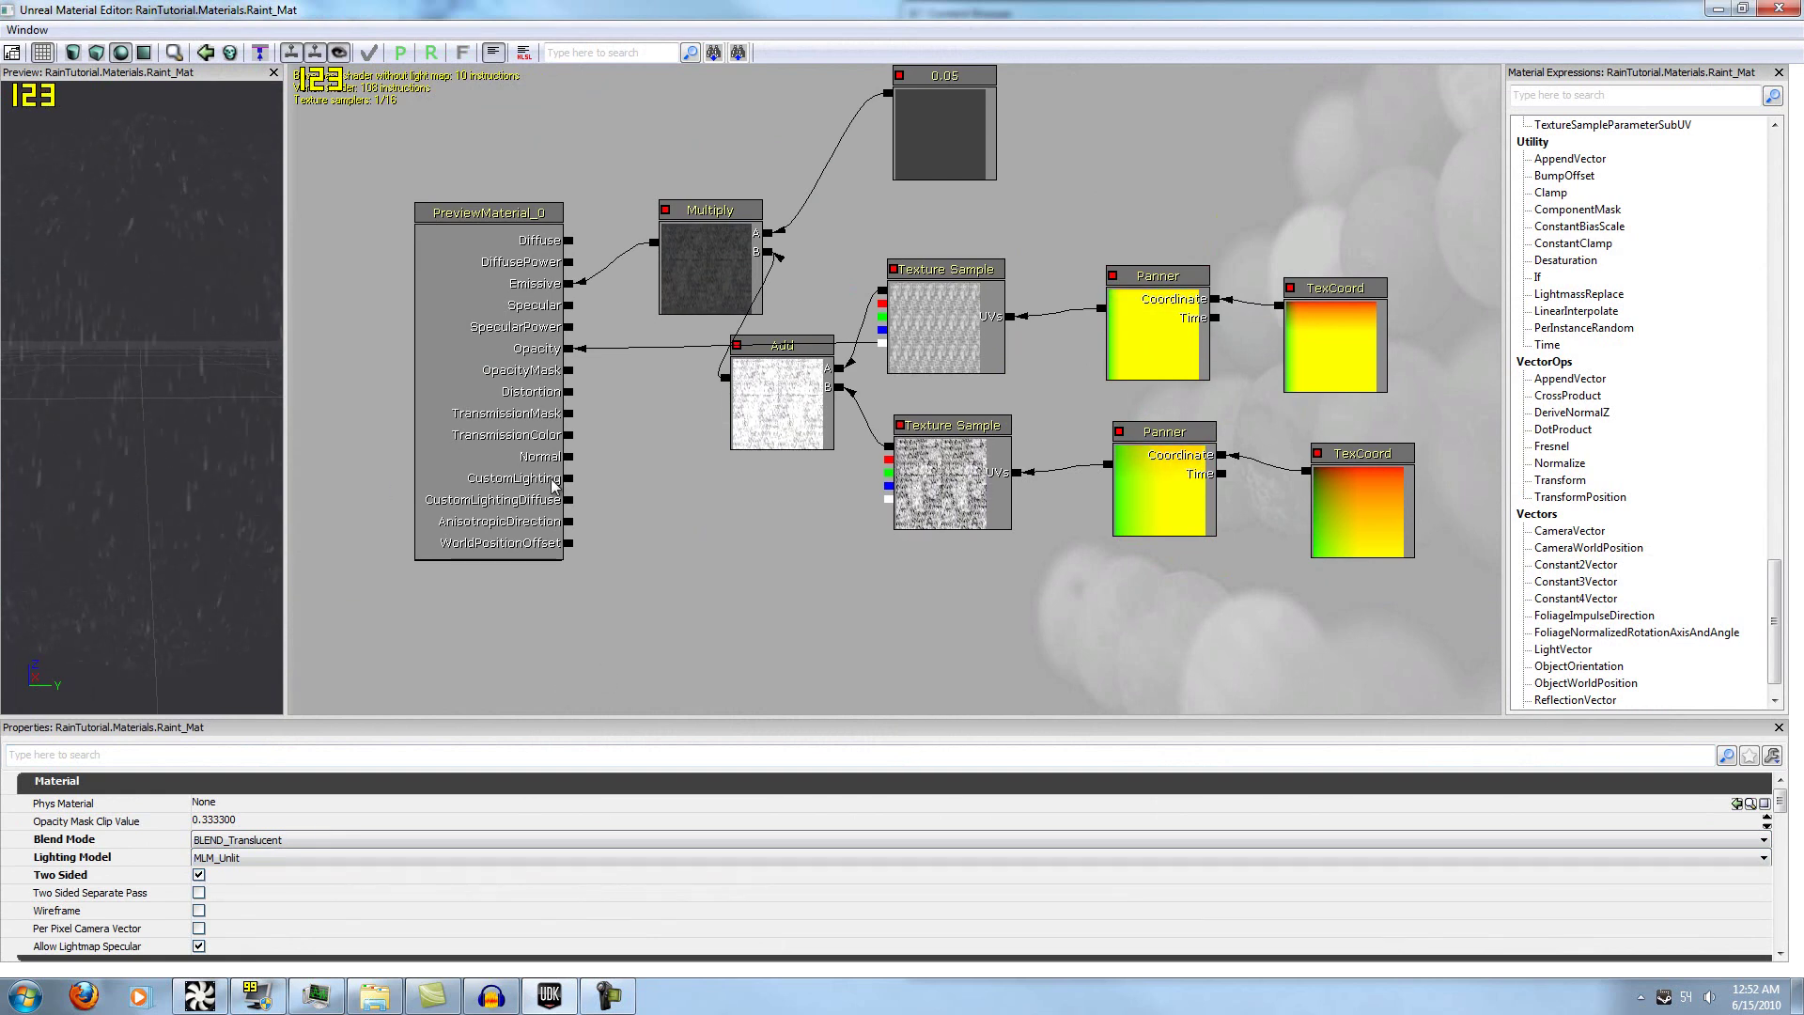
pyautogui.moveTo(751, 544); pyautogui.dragTo(778, 591)
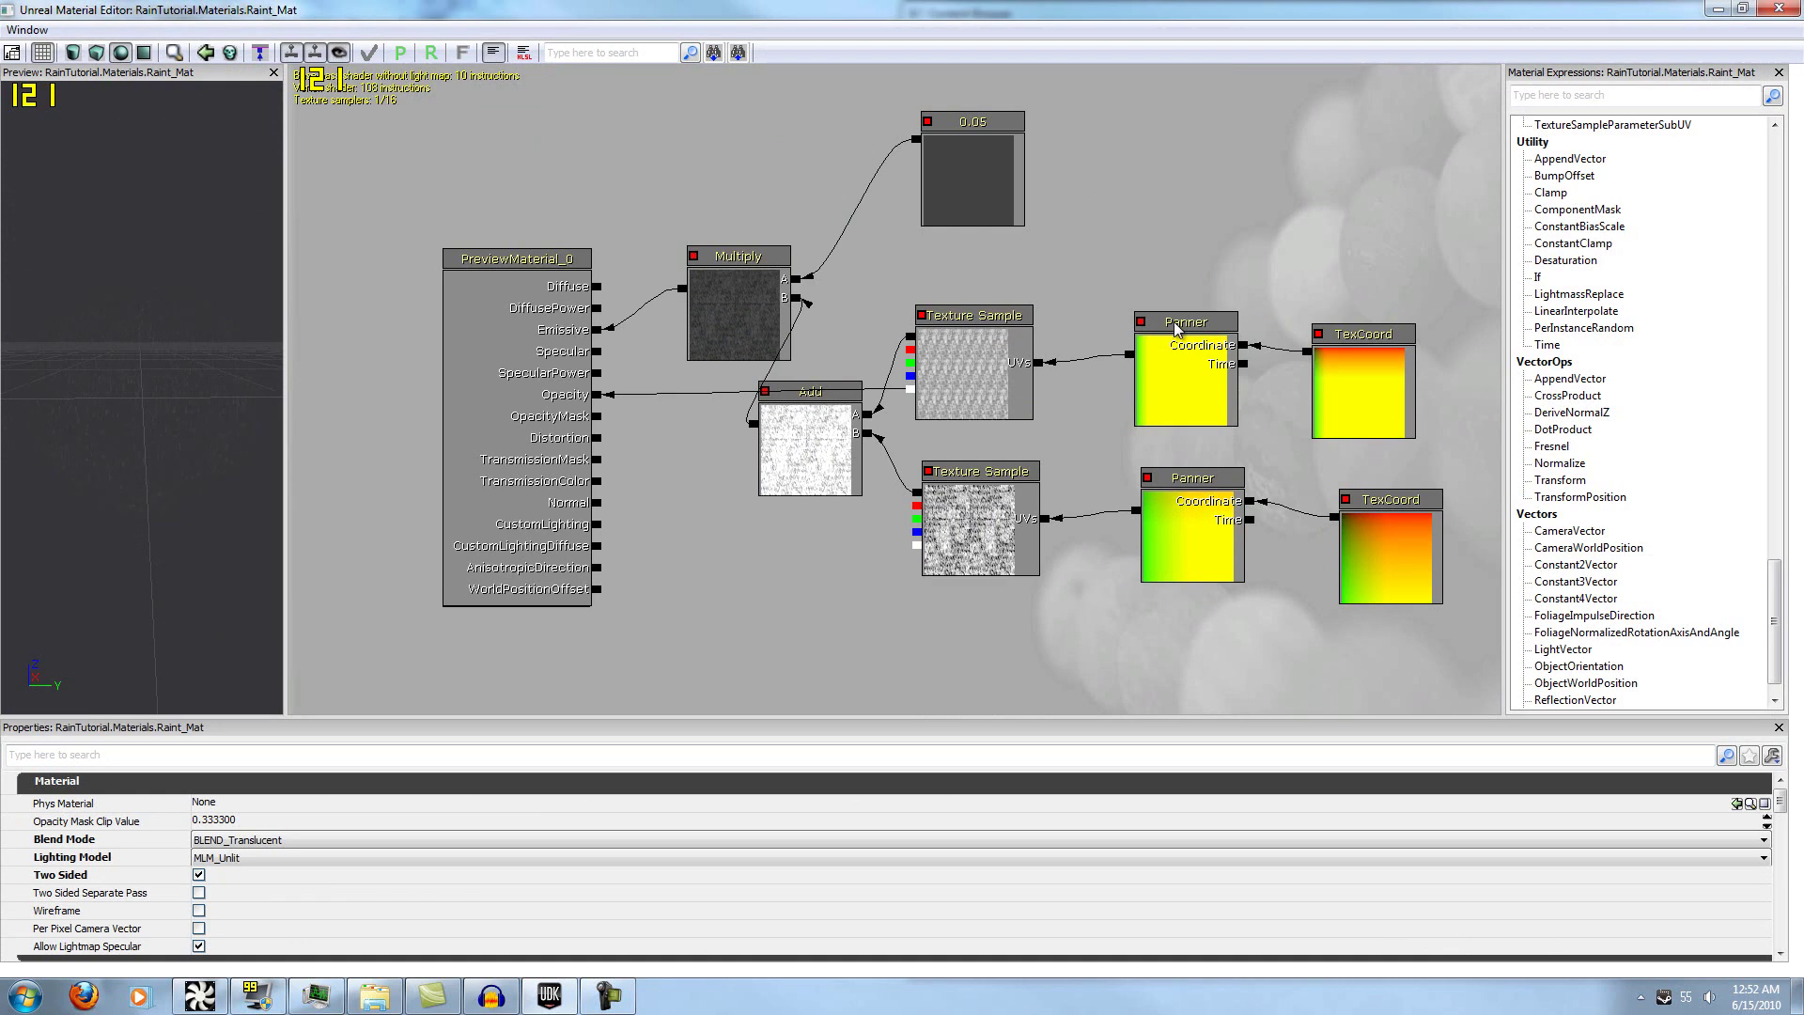
pyautogui.click(1184, 373)
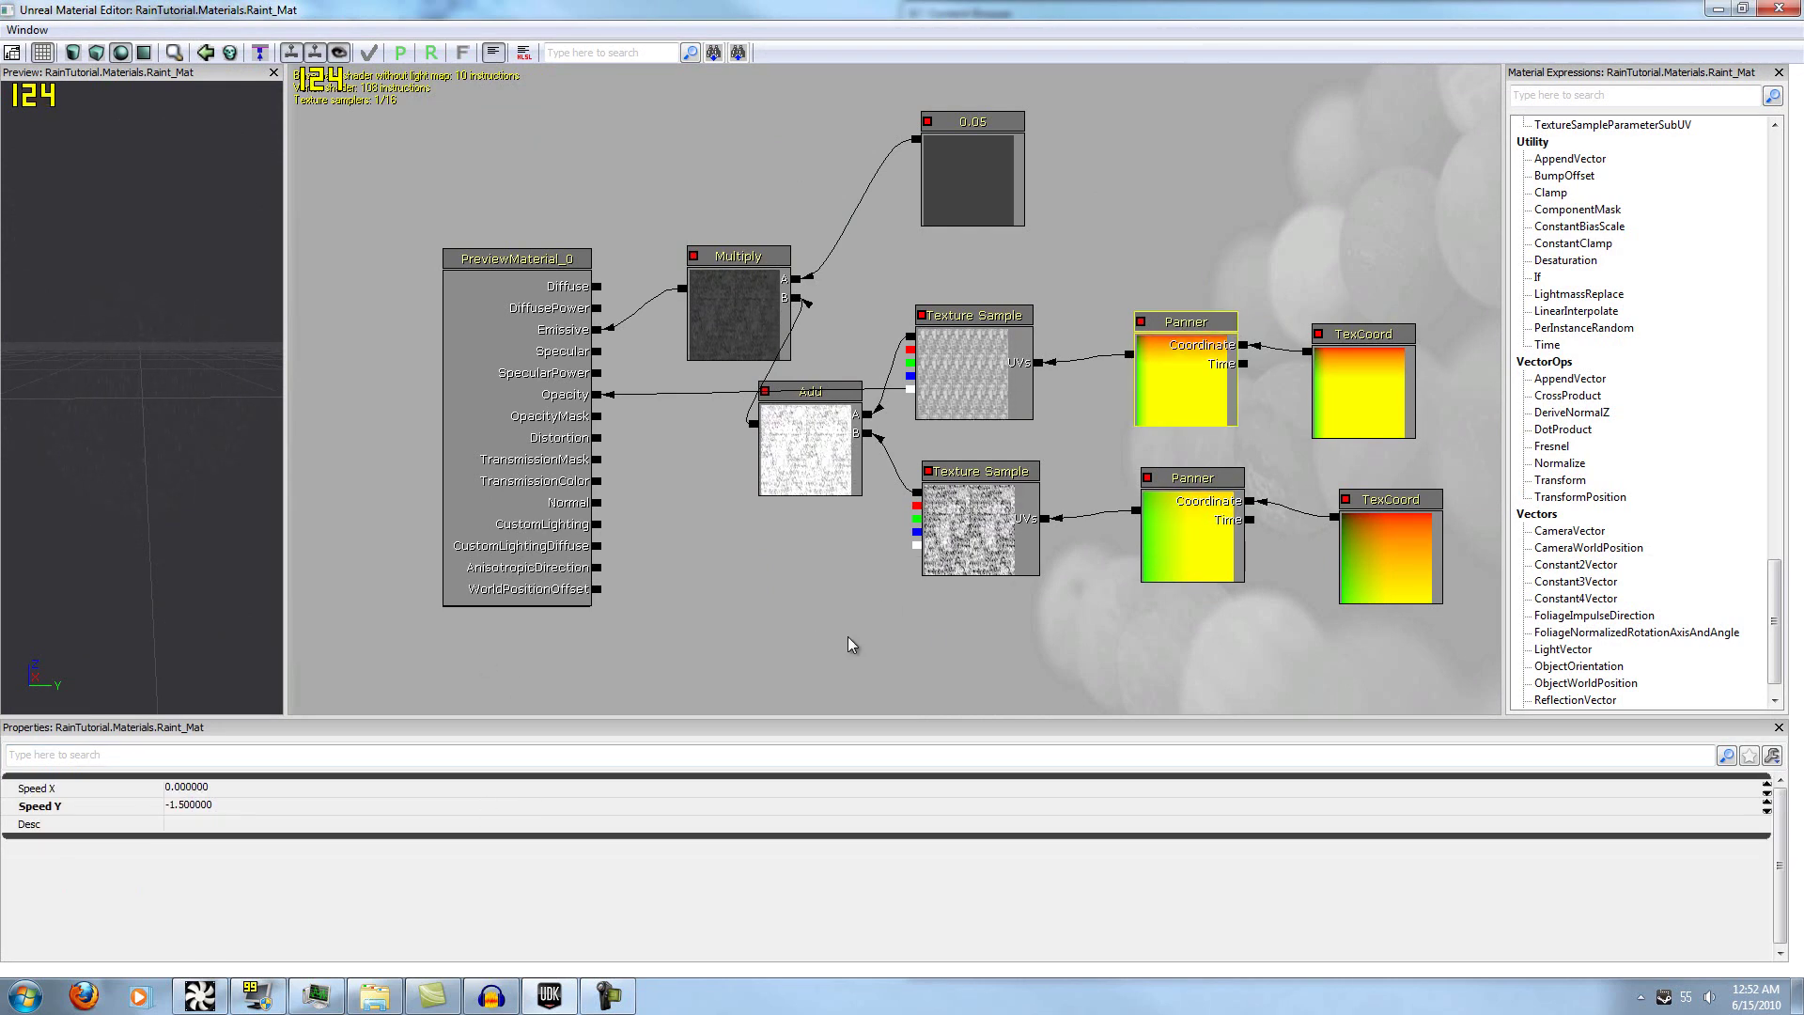
pyautogui.click(1397, 423)
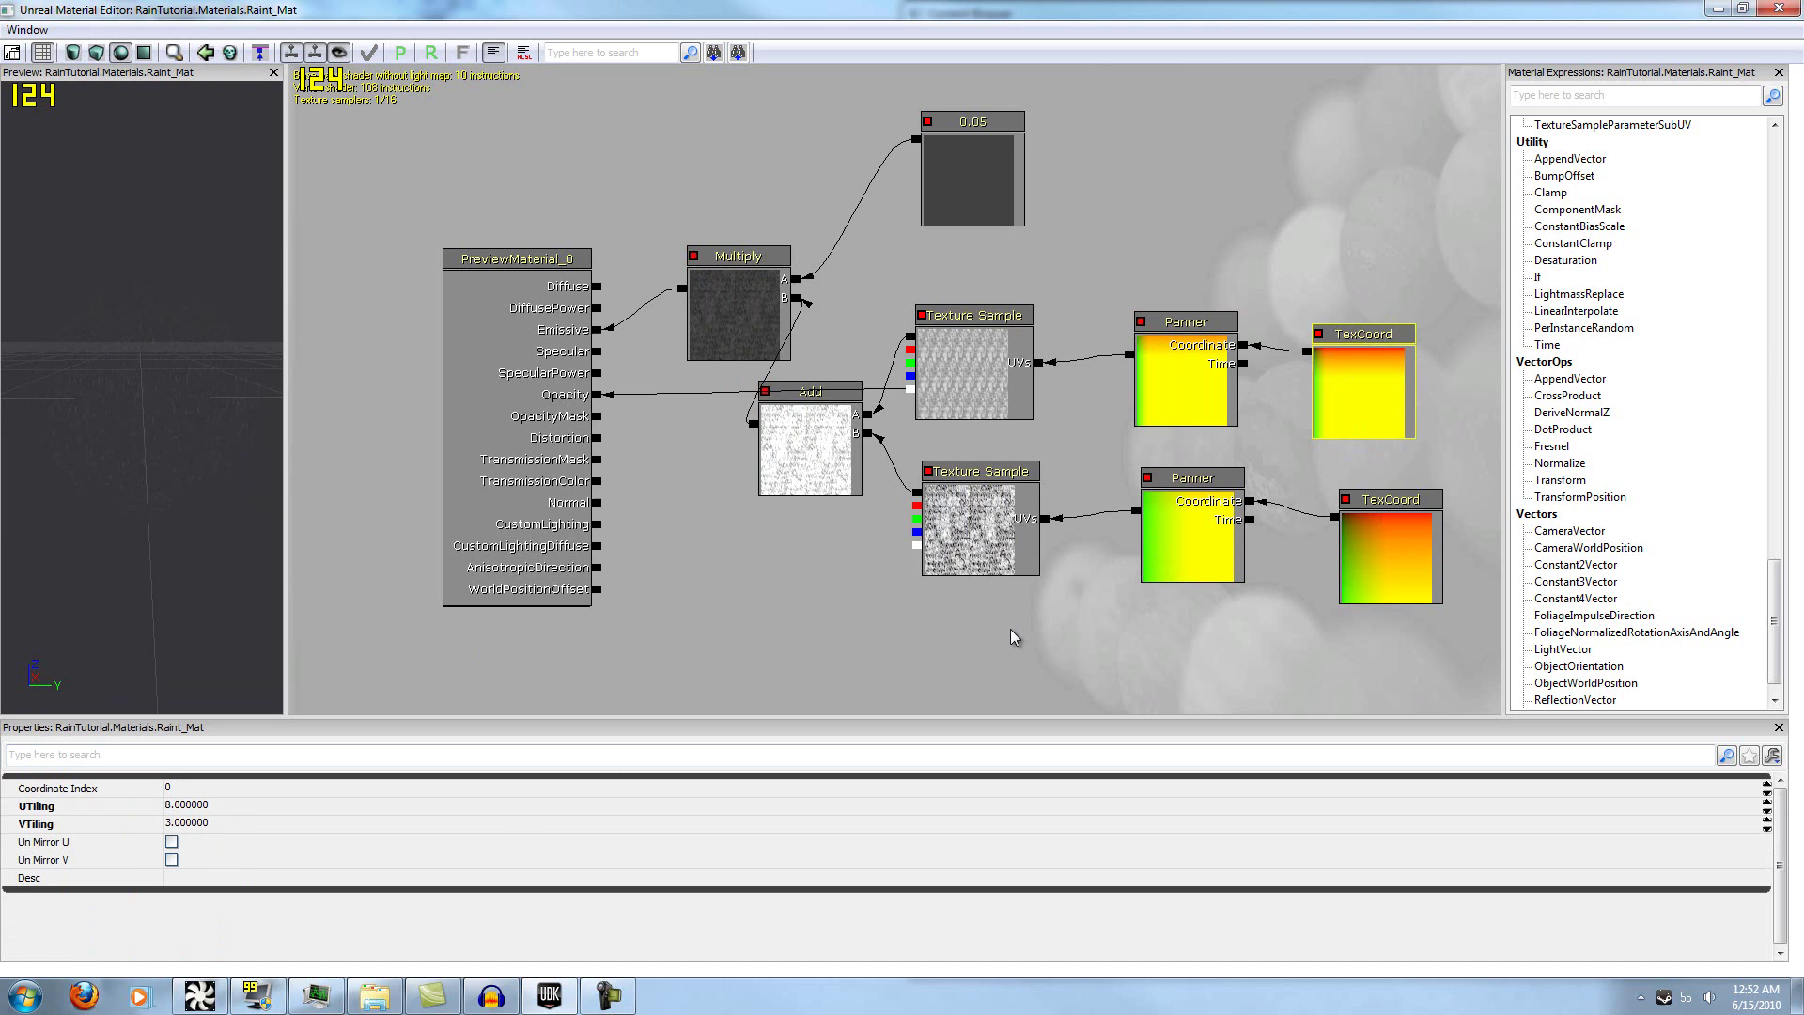
pyautogui.click(831, 616)
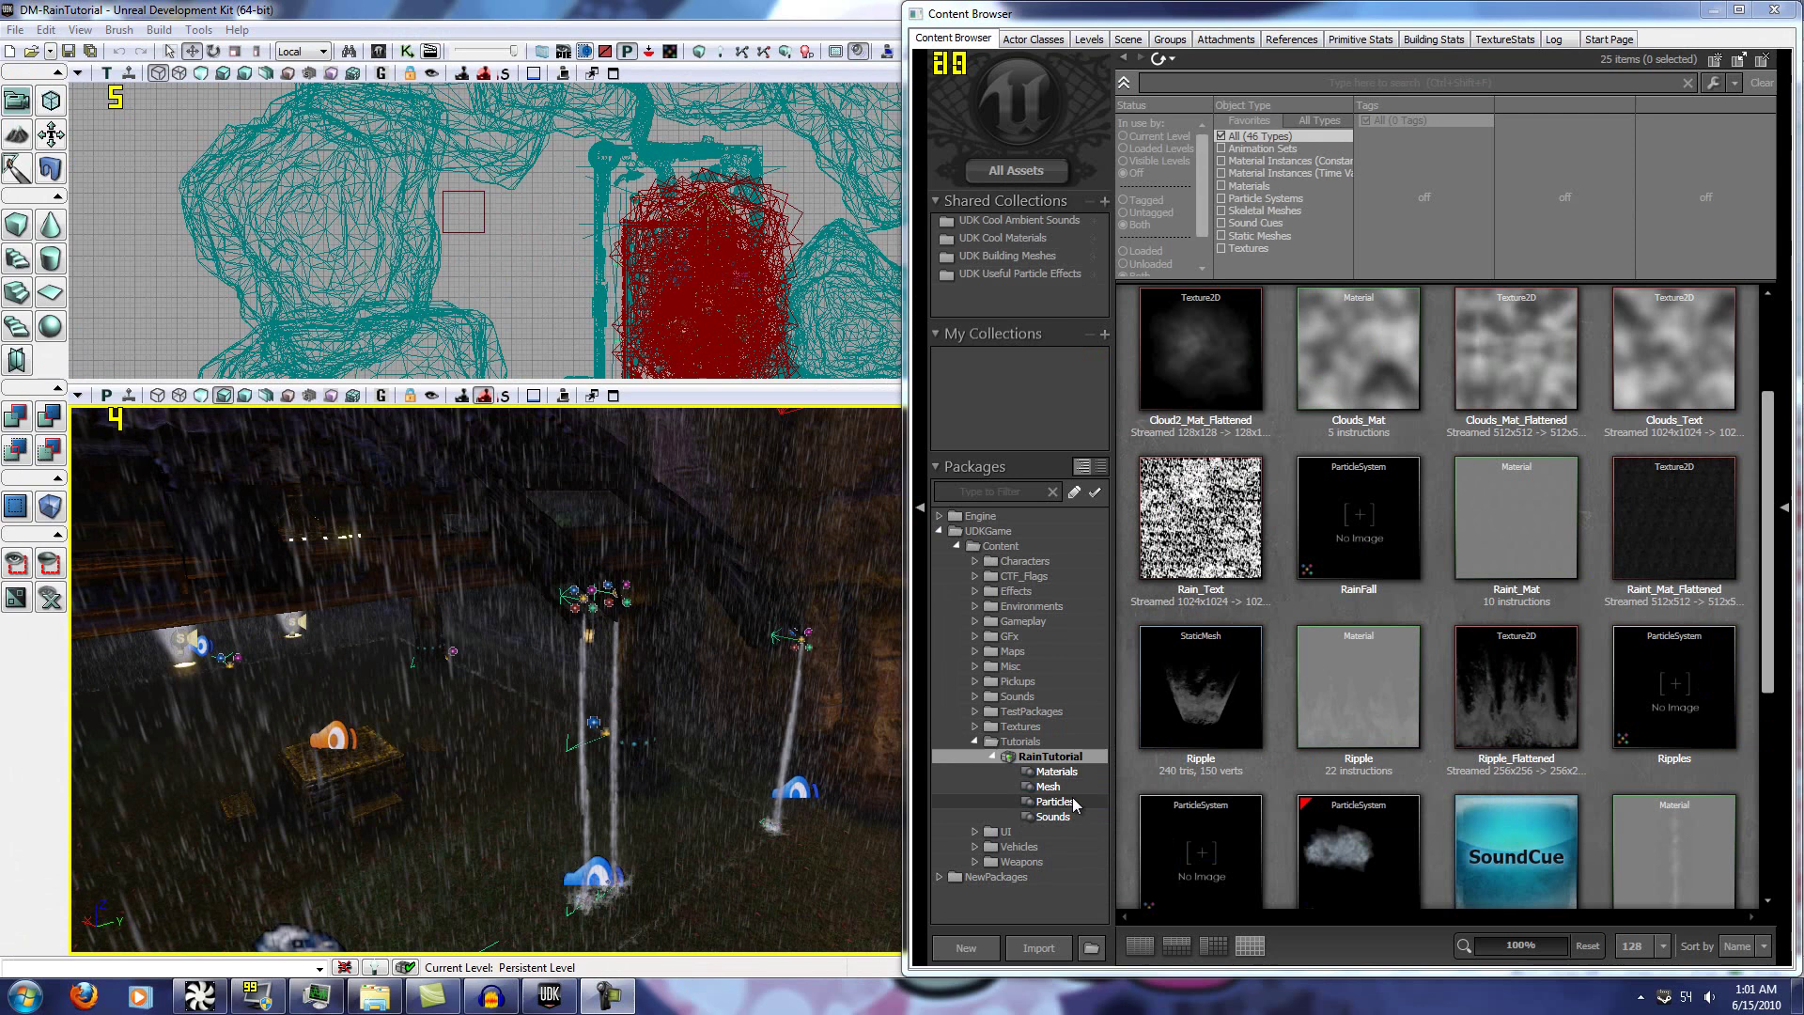
# Open RainFall in Cascade, try Spawn Rate Constant 1, then restore it to 7
pyautogui.click(1055, 801)
pyautogui.doubleClick(1374, 381)
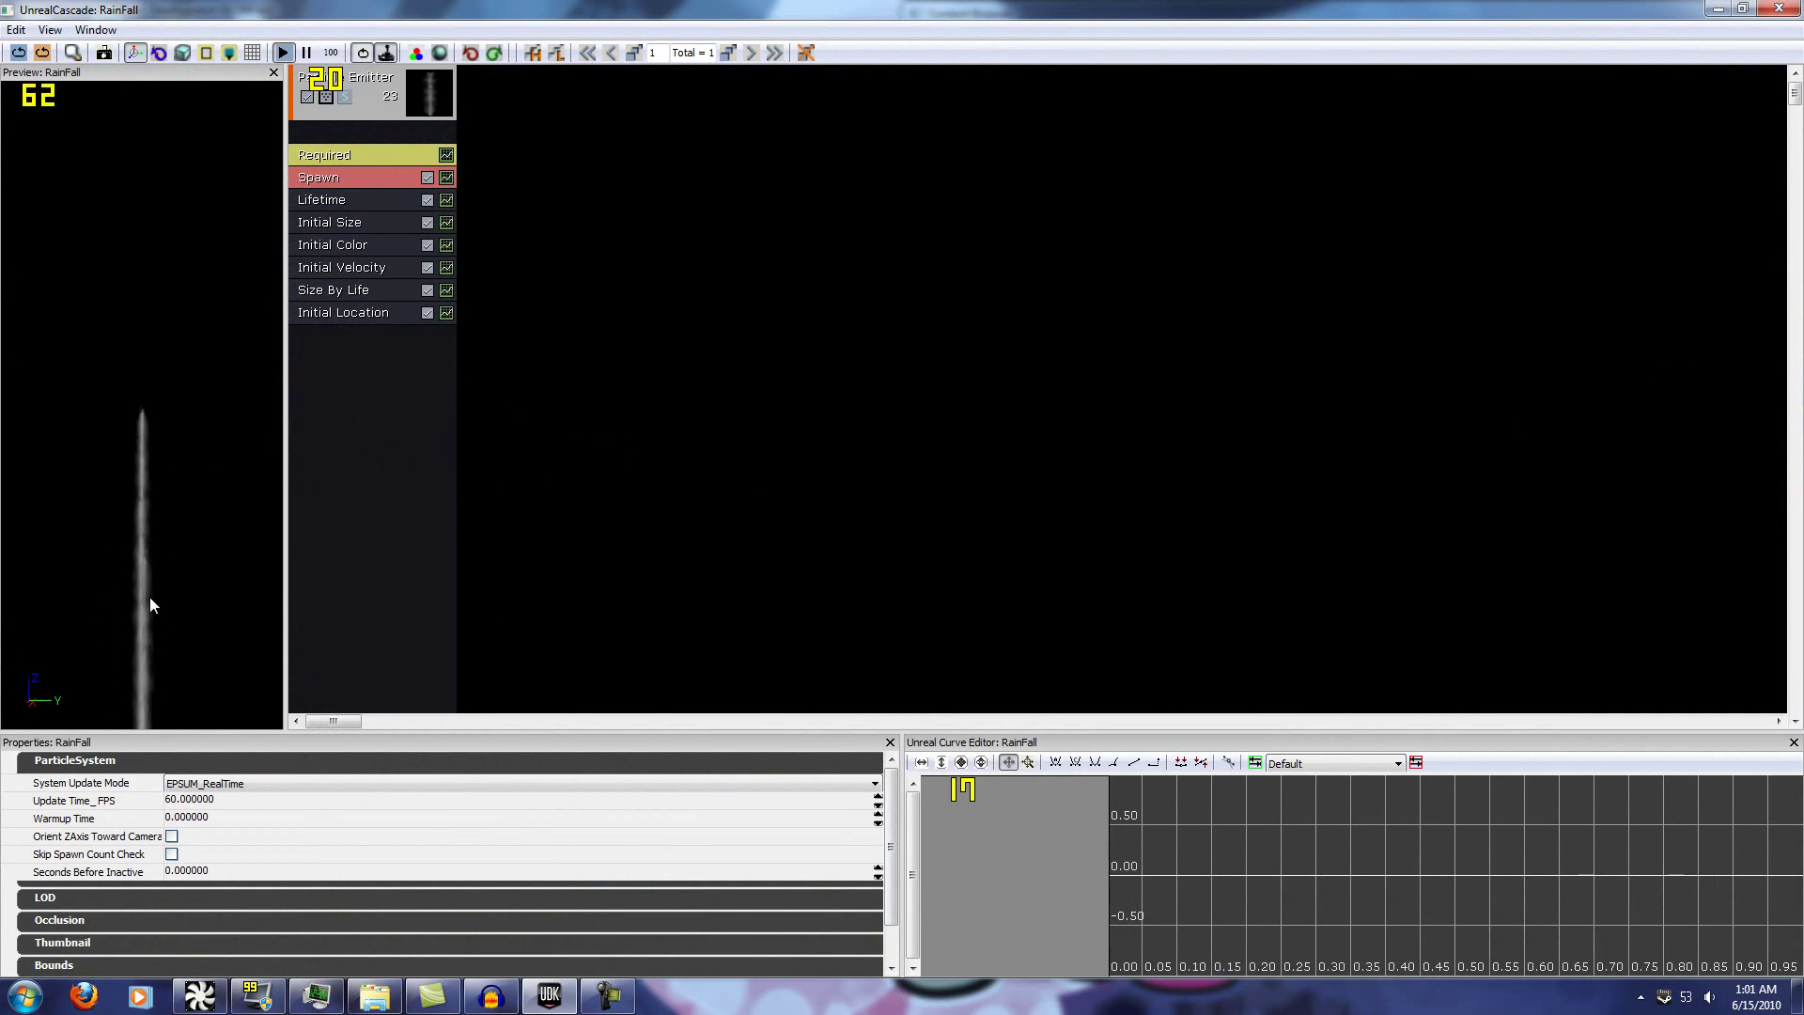
pyautogui.click(377, 180)
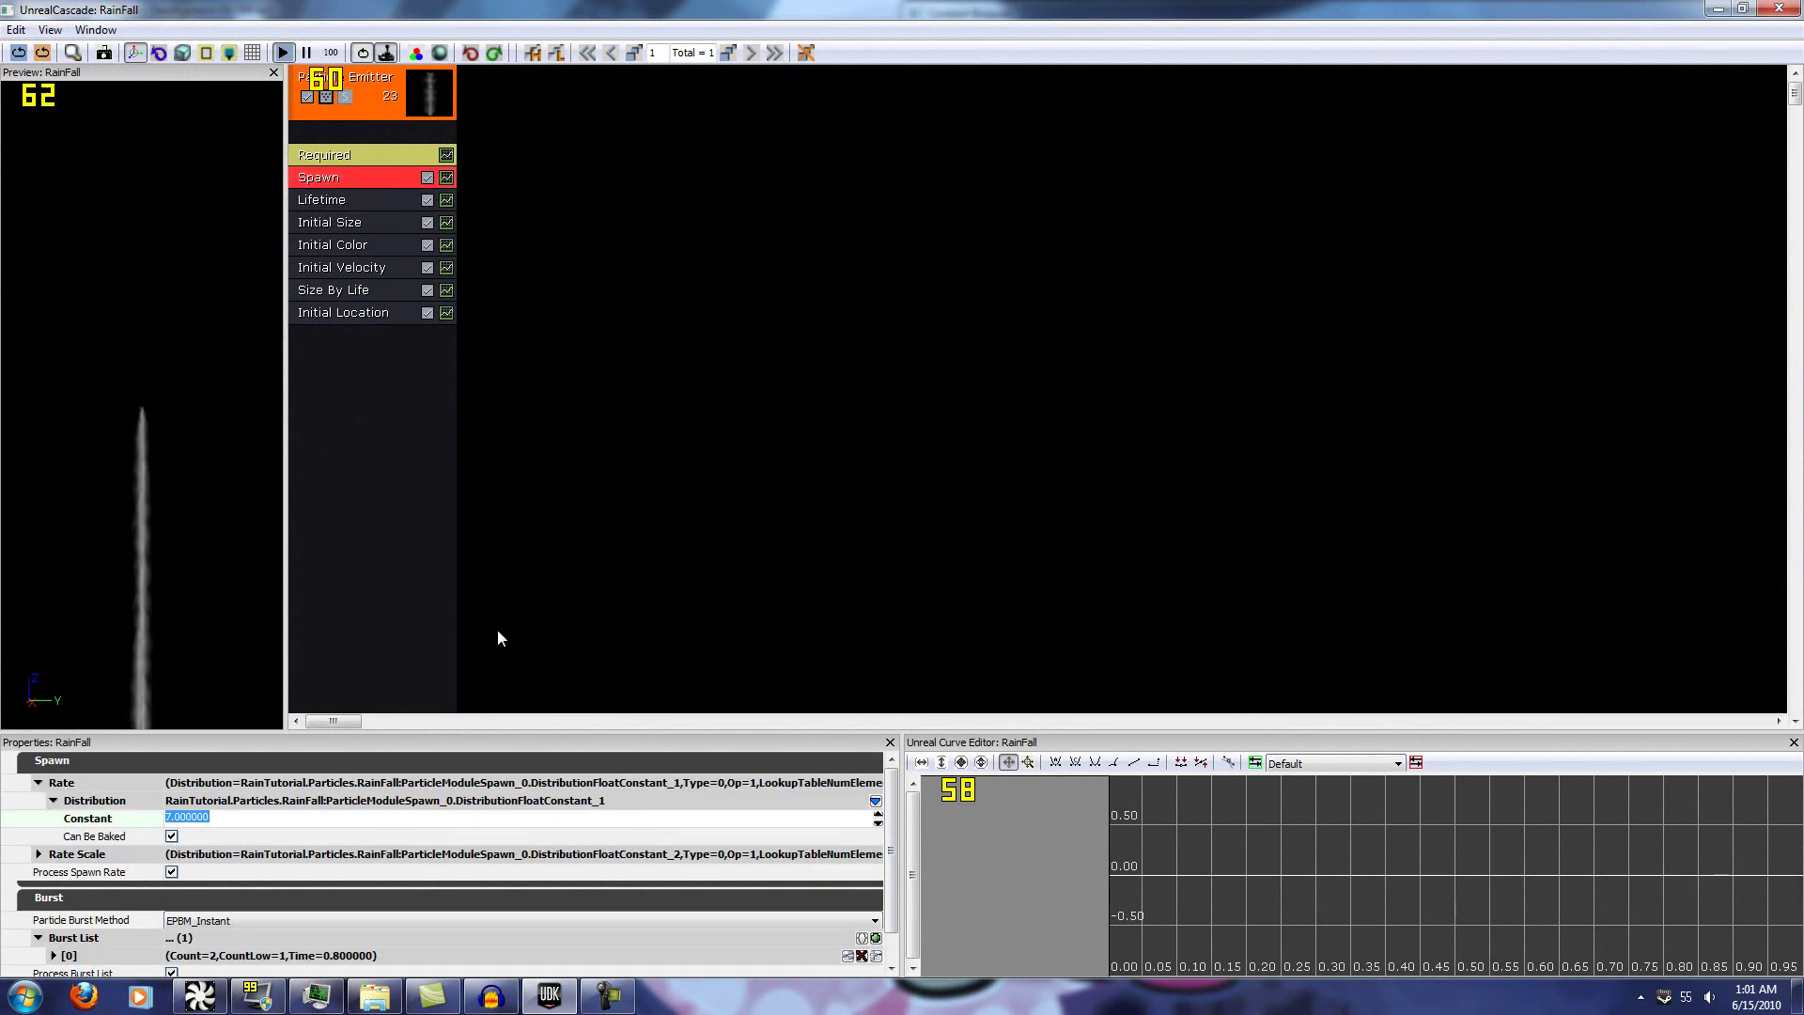
pyautogui.write('1')
pyautogui.press('Return')
pyautogui.click(119, 537)
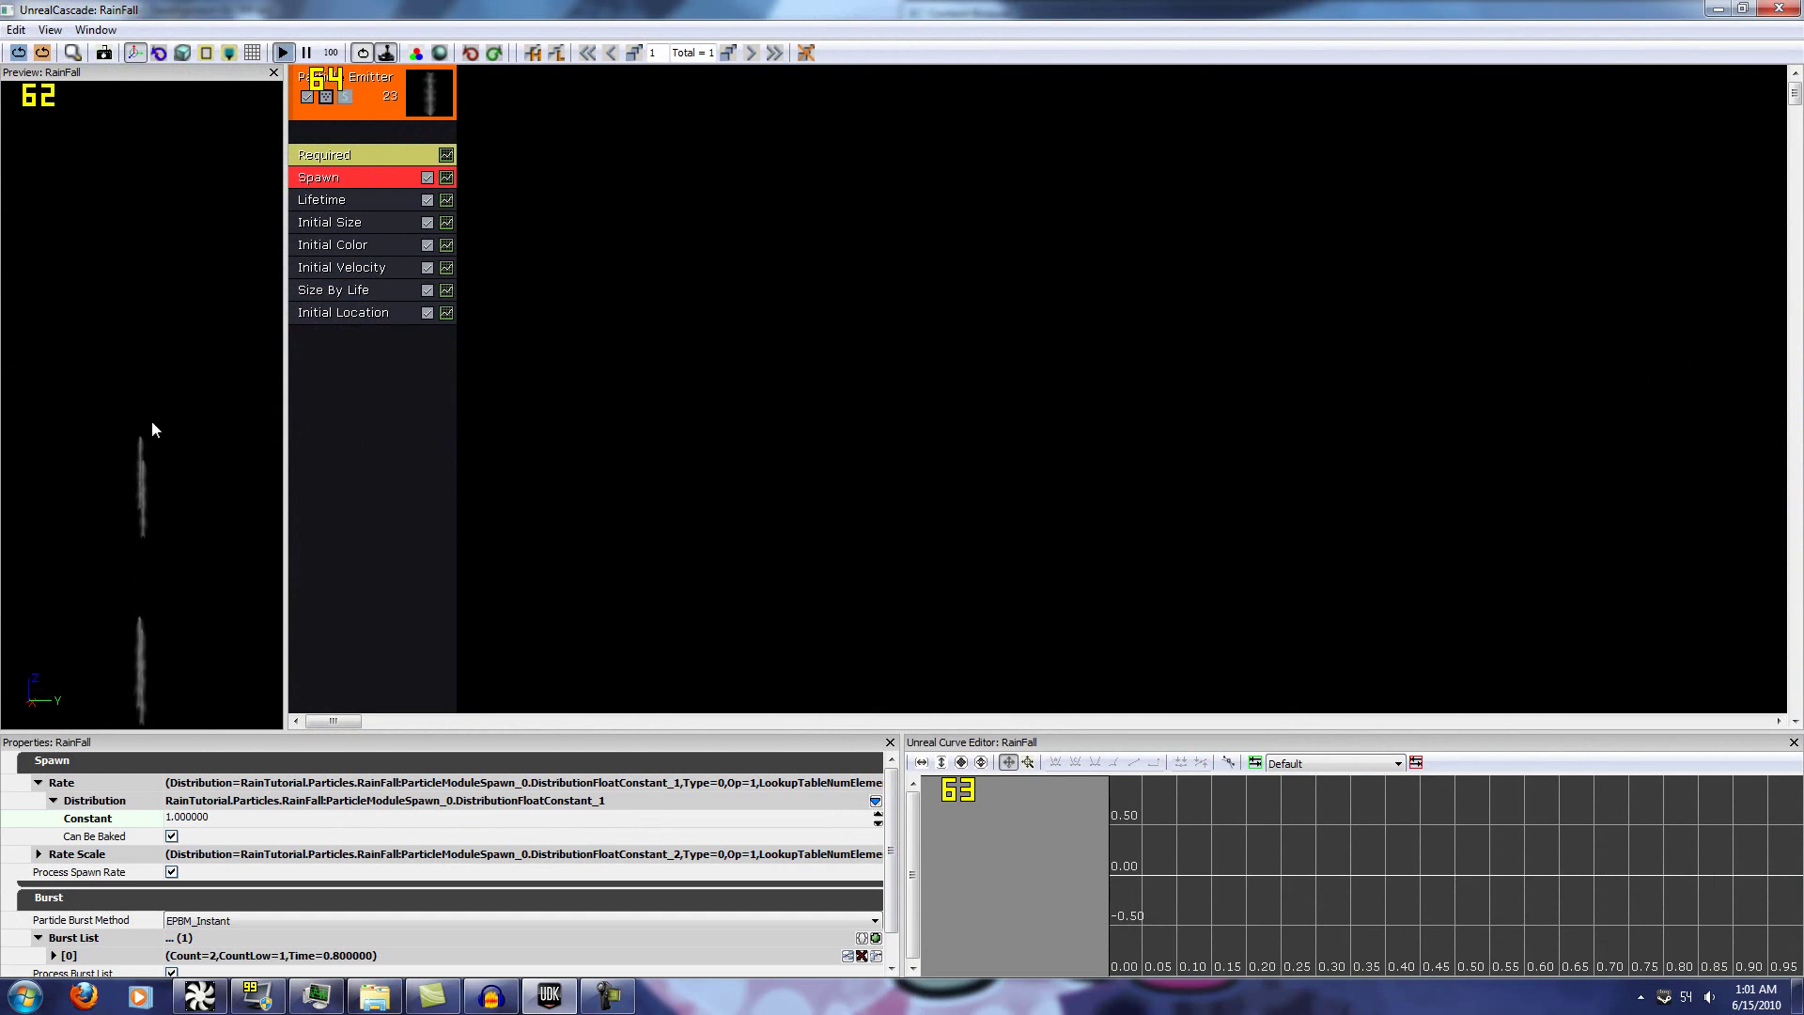
pyautogui.click(232, 816)
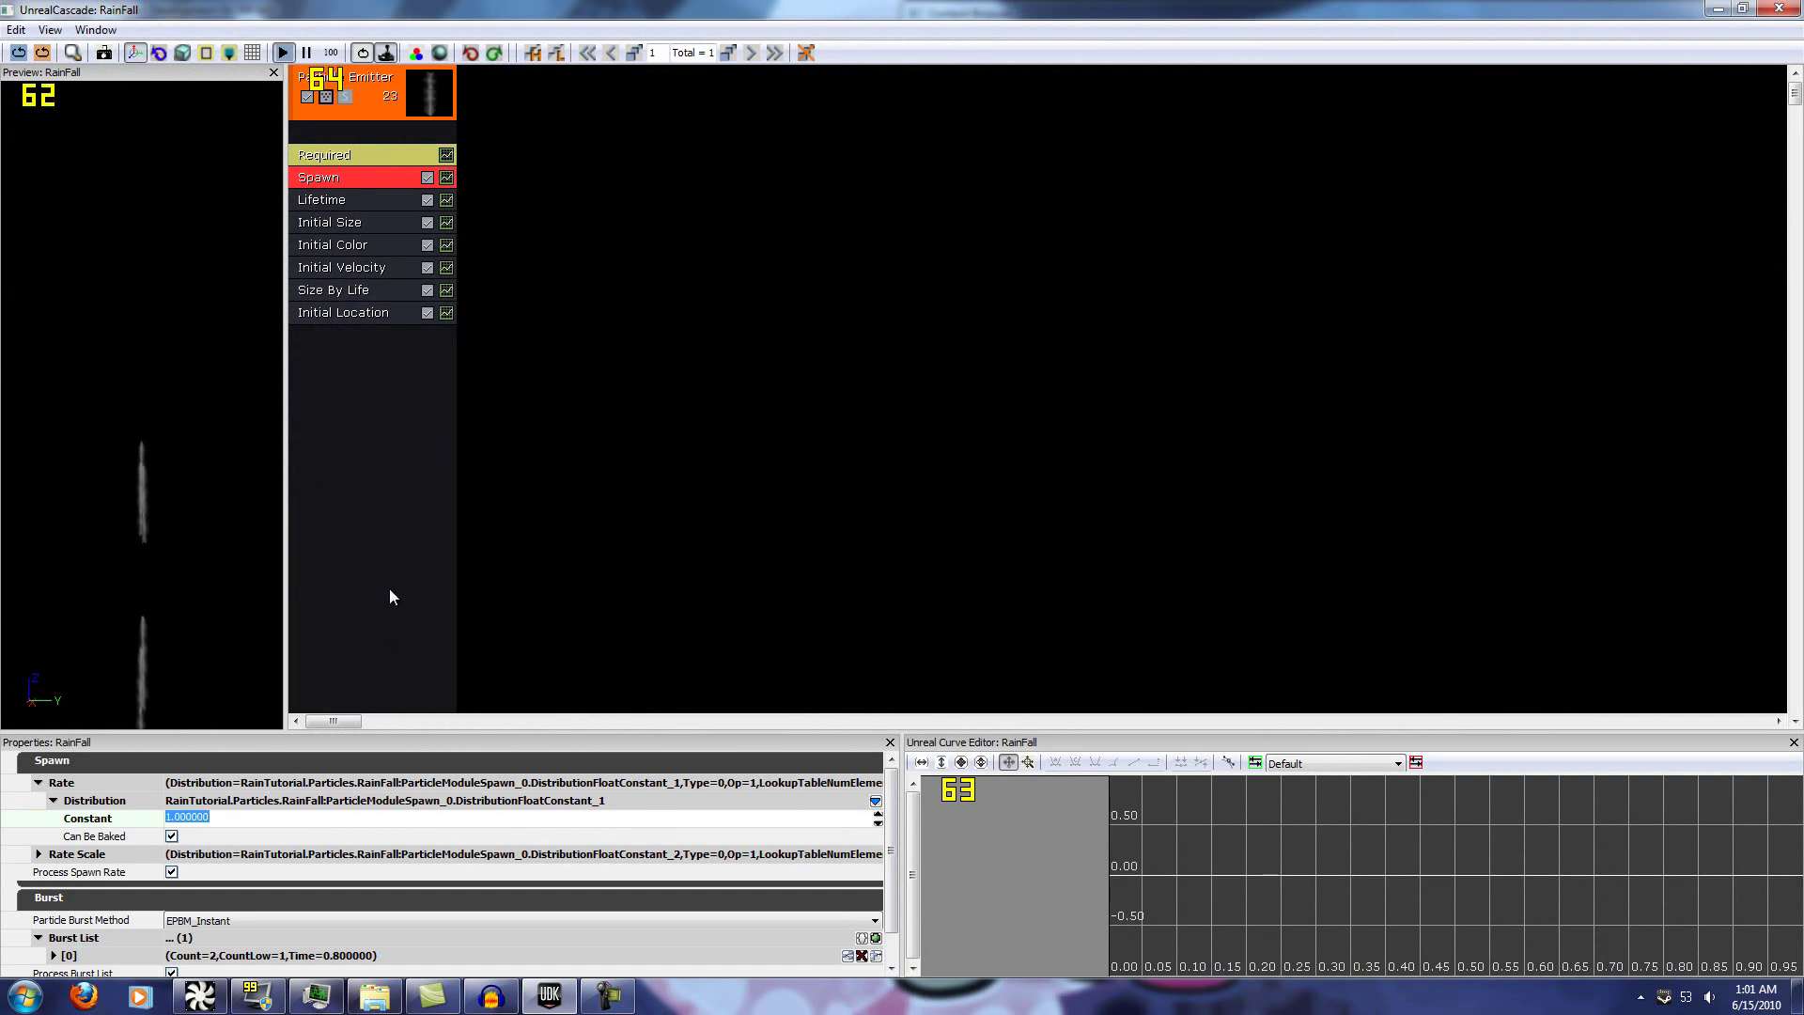
pyautogui.write('7')
pyautogui.press('Return')
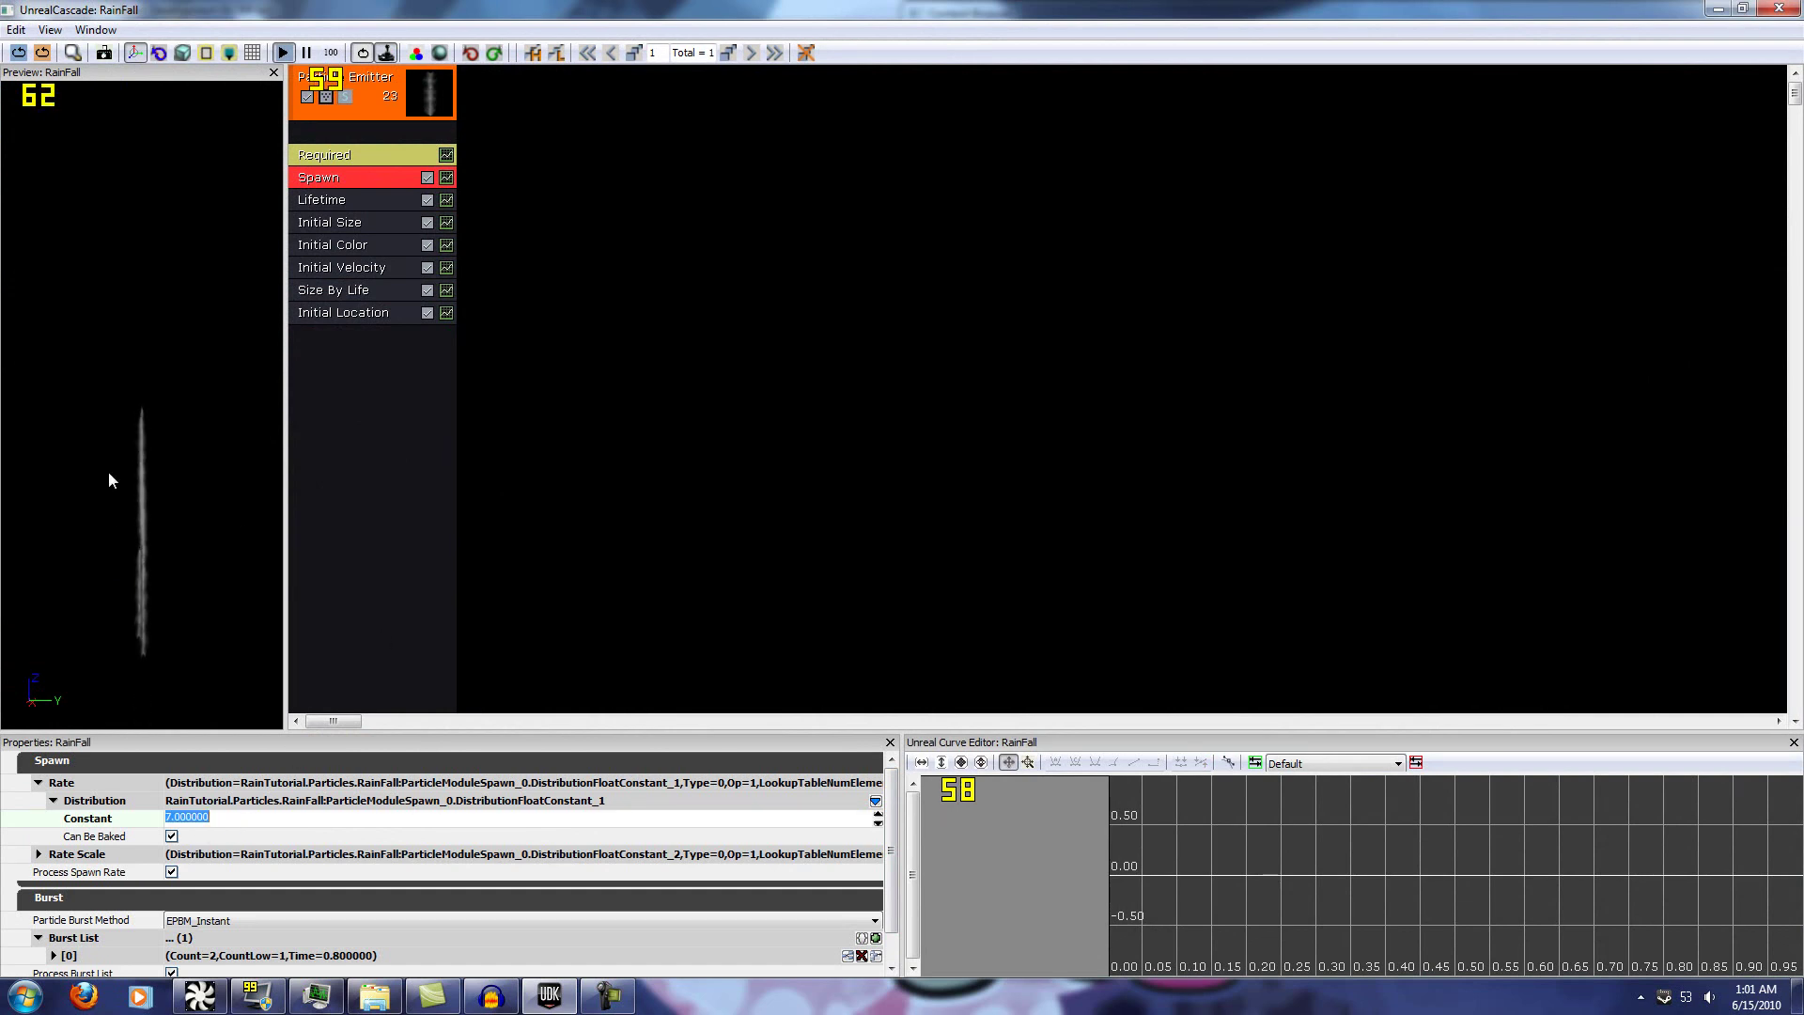
# Check RainFall's Screen Alignment, keep velocity alignment, and view the rain from the side
pyautogui.click(377, 92)
pyautogui.click(348, 160)
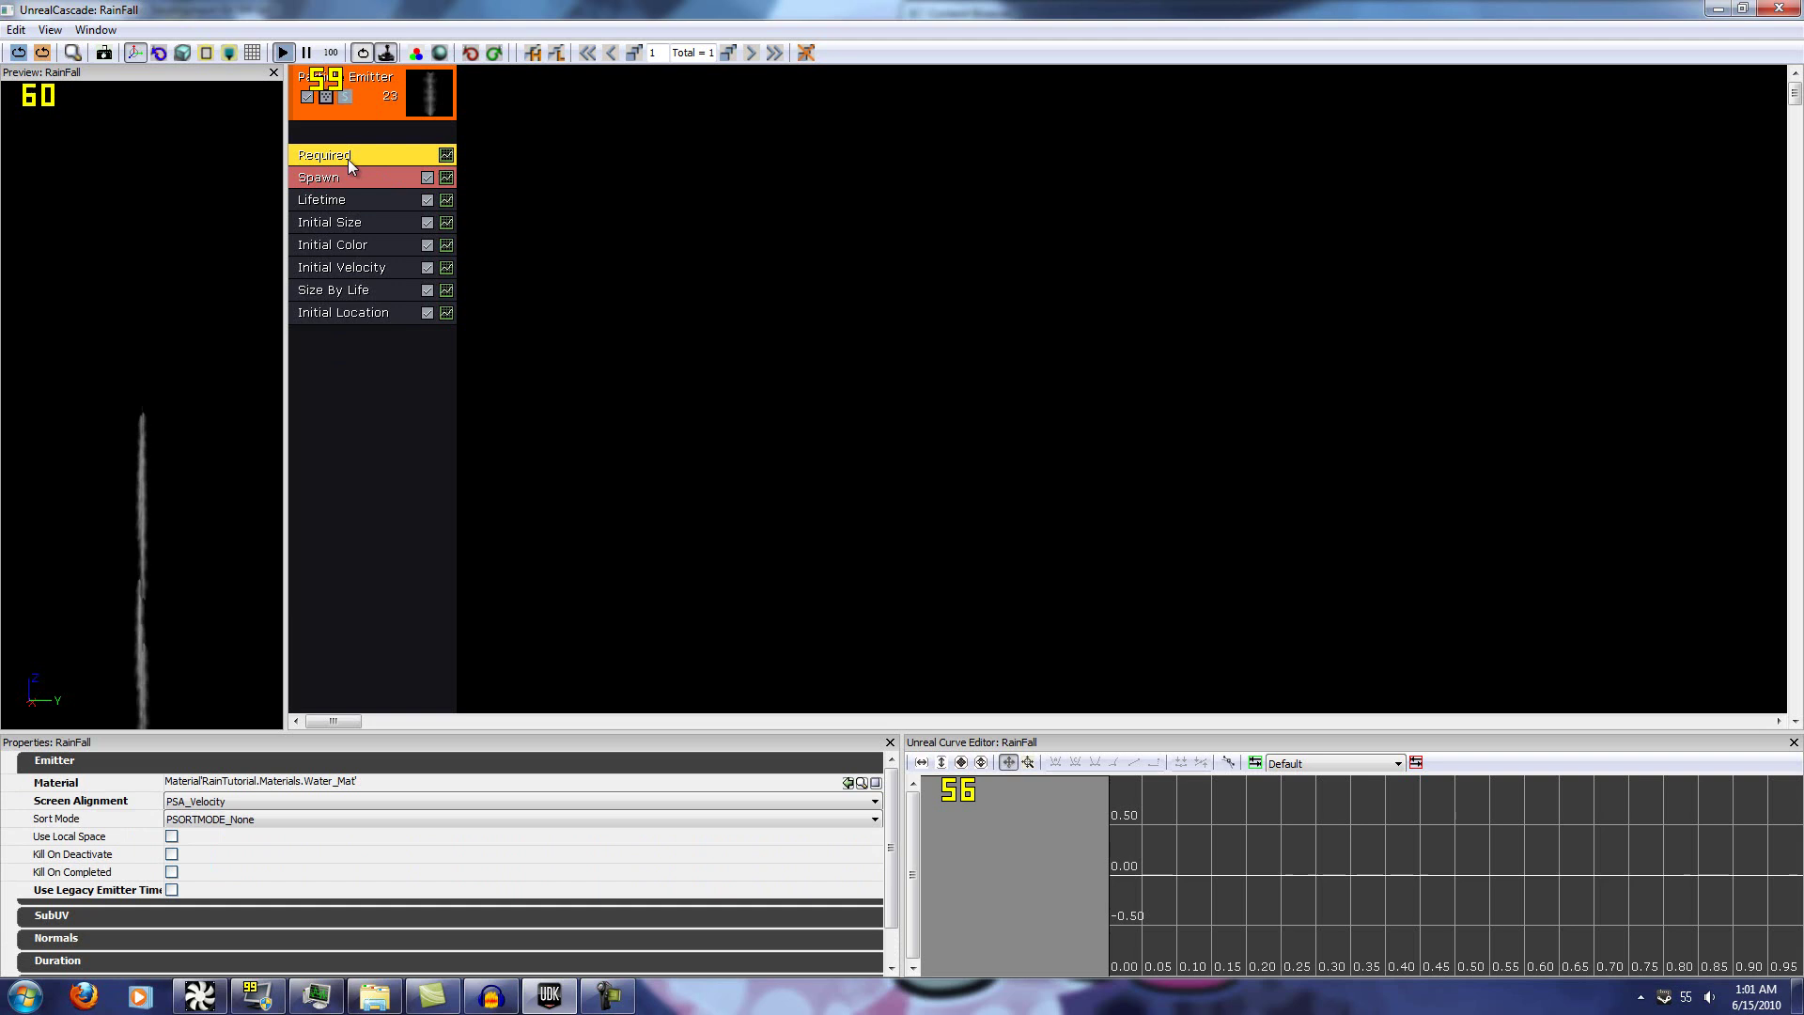
pyautogui.click(259, 800)
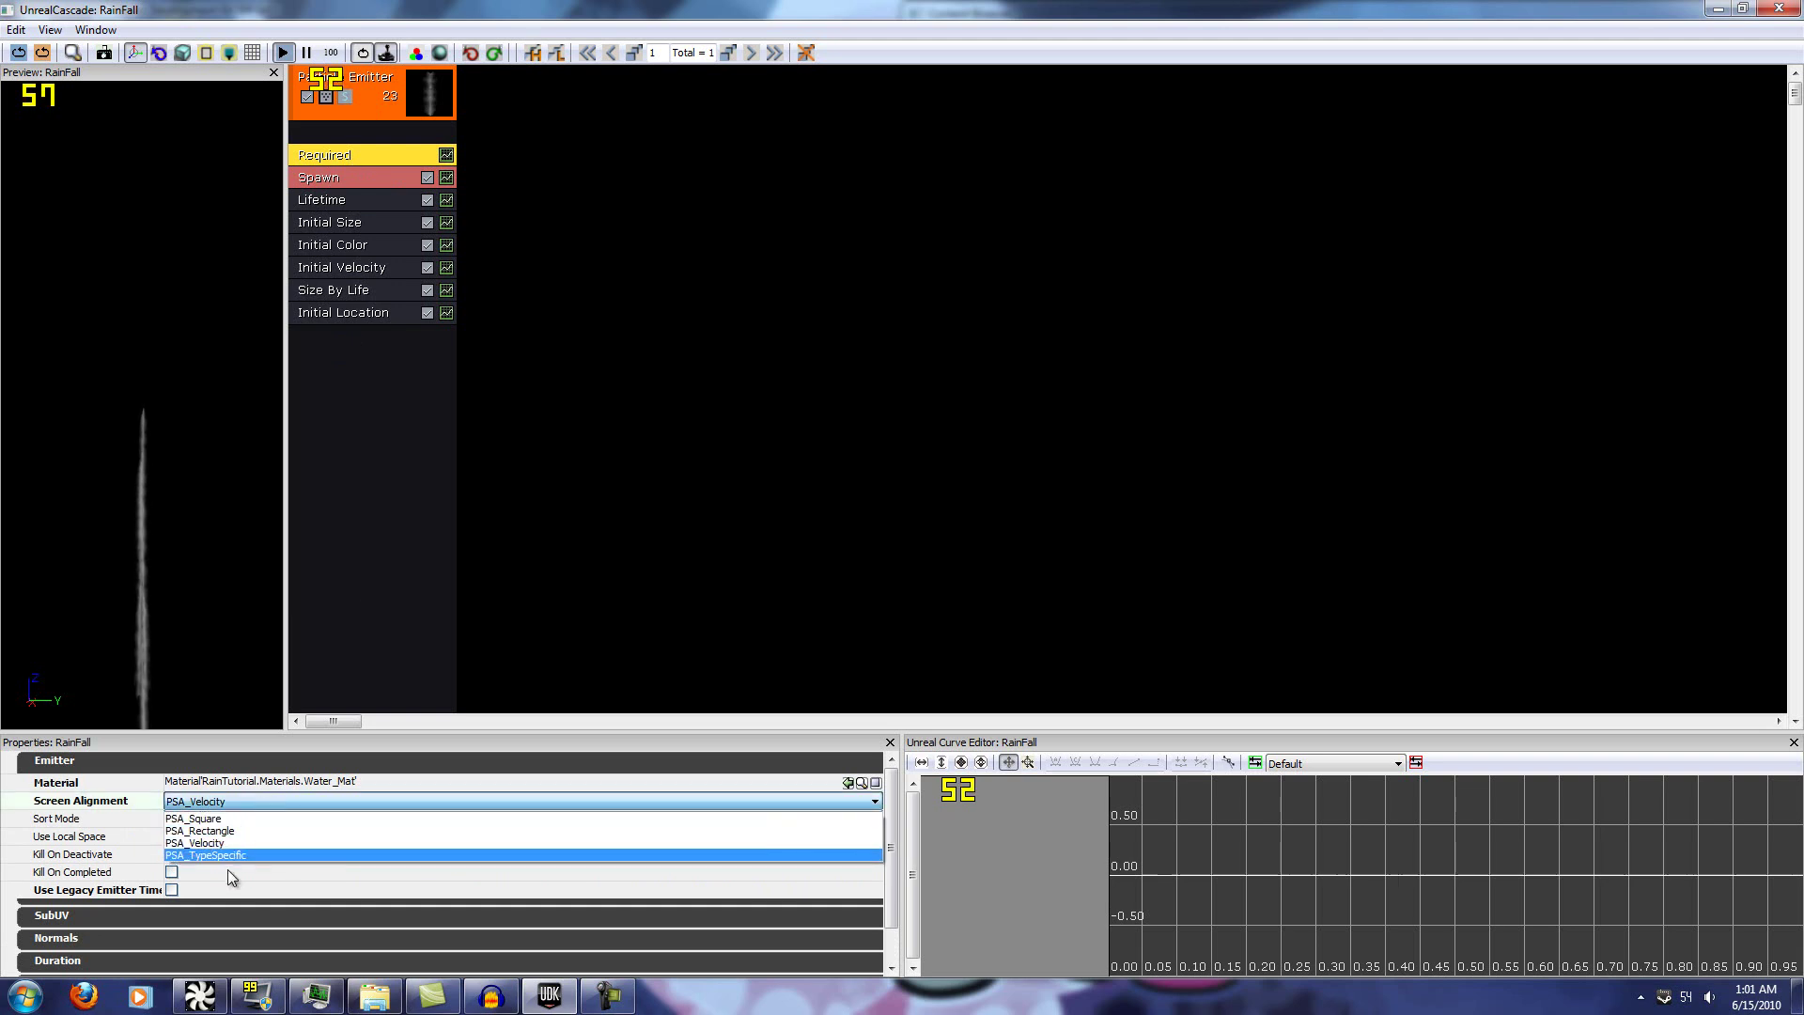
pyautogui.click(243, 842)
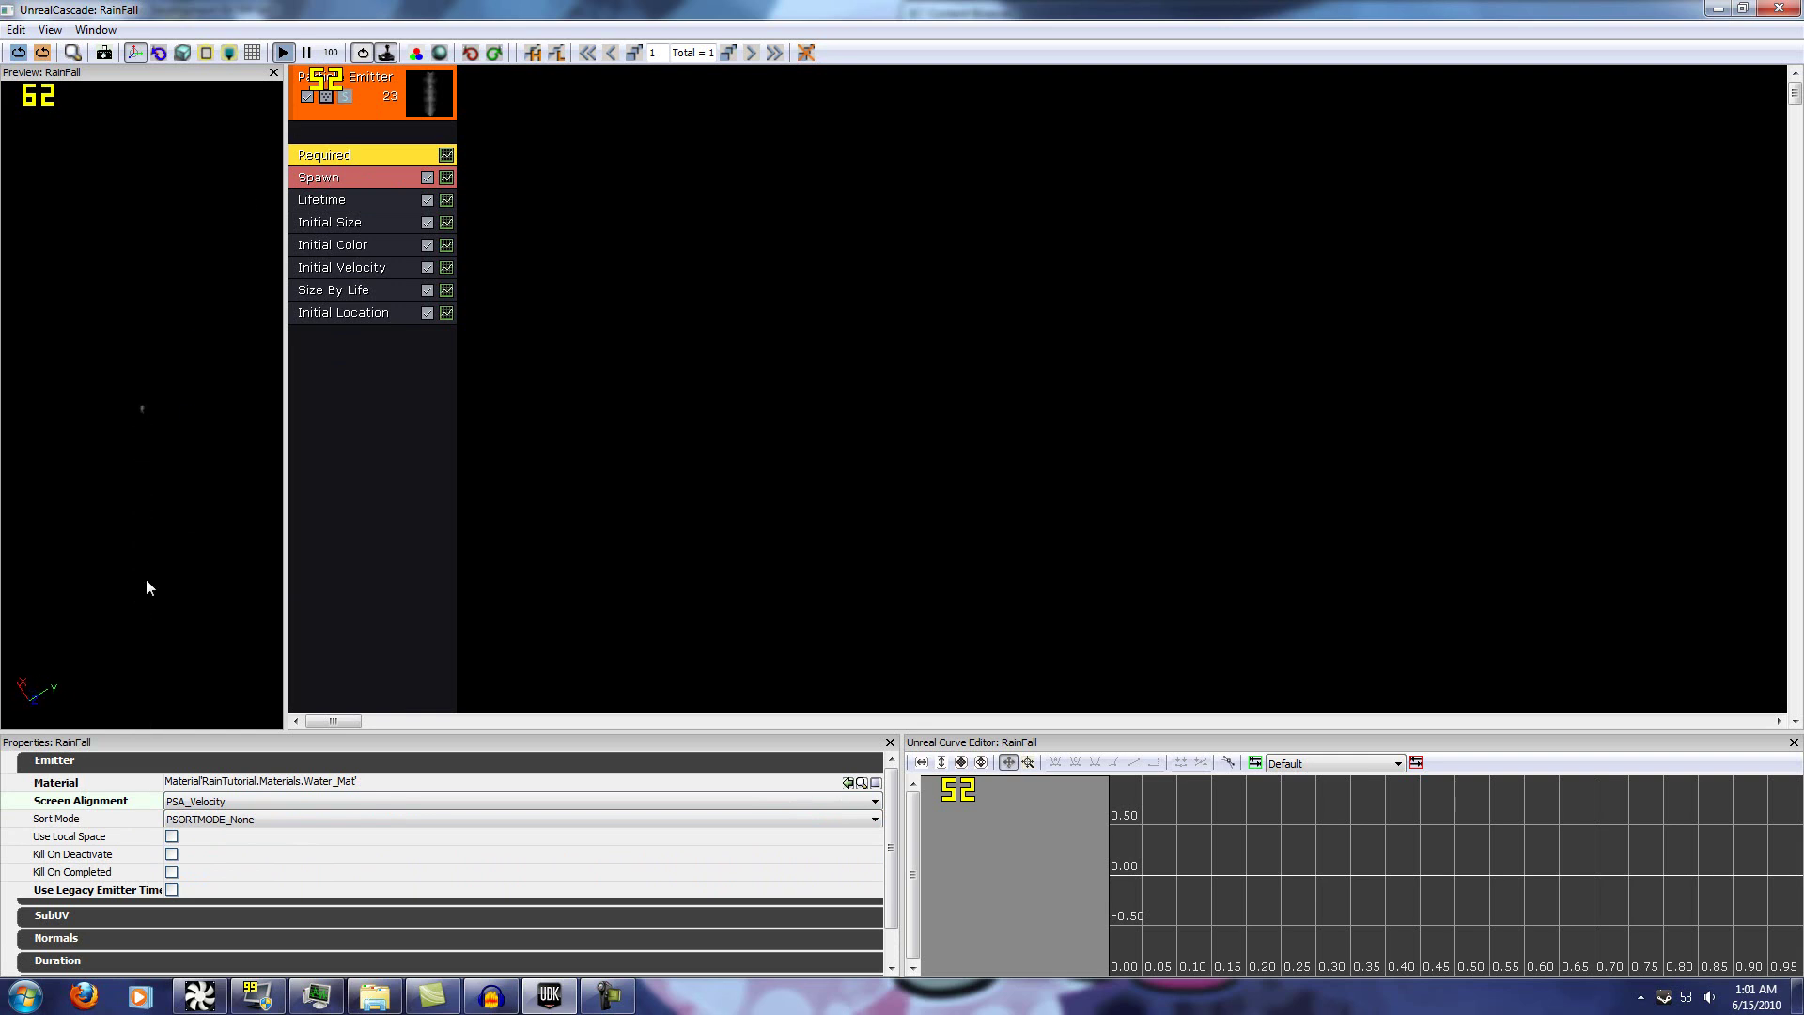
pyautogui.moveTo(145, 579); pyautogui.dragTo(145, 84)
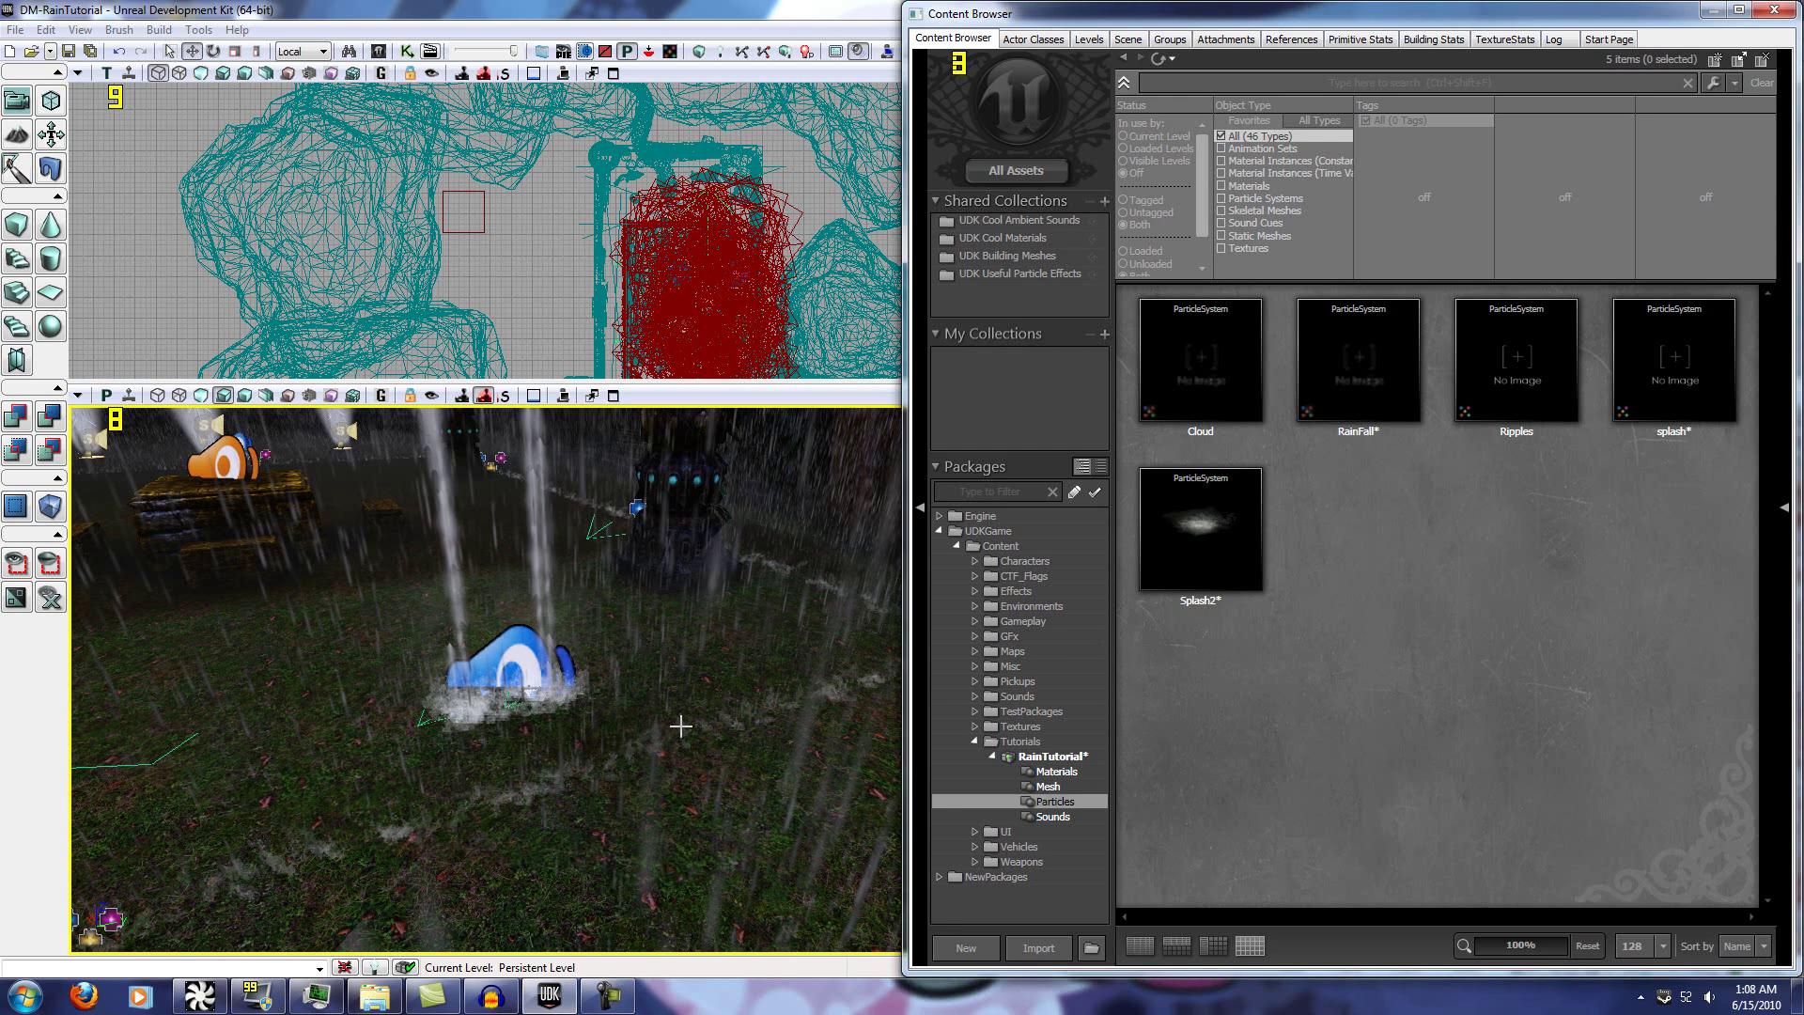
# Inspect Splash2's Splash01_Dup and bottom_inner emitters, then look around the splash area
pyautogui.moveTo(677, 724)
pyautogui.mouseDown()
pyautogui.moveTo(576, 716)
pyautogui.moveTo(662, 768)
pyautogui.mouseUp()
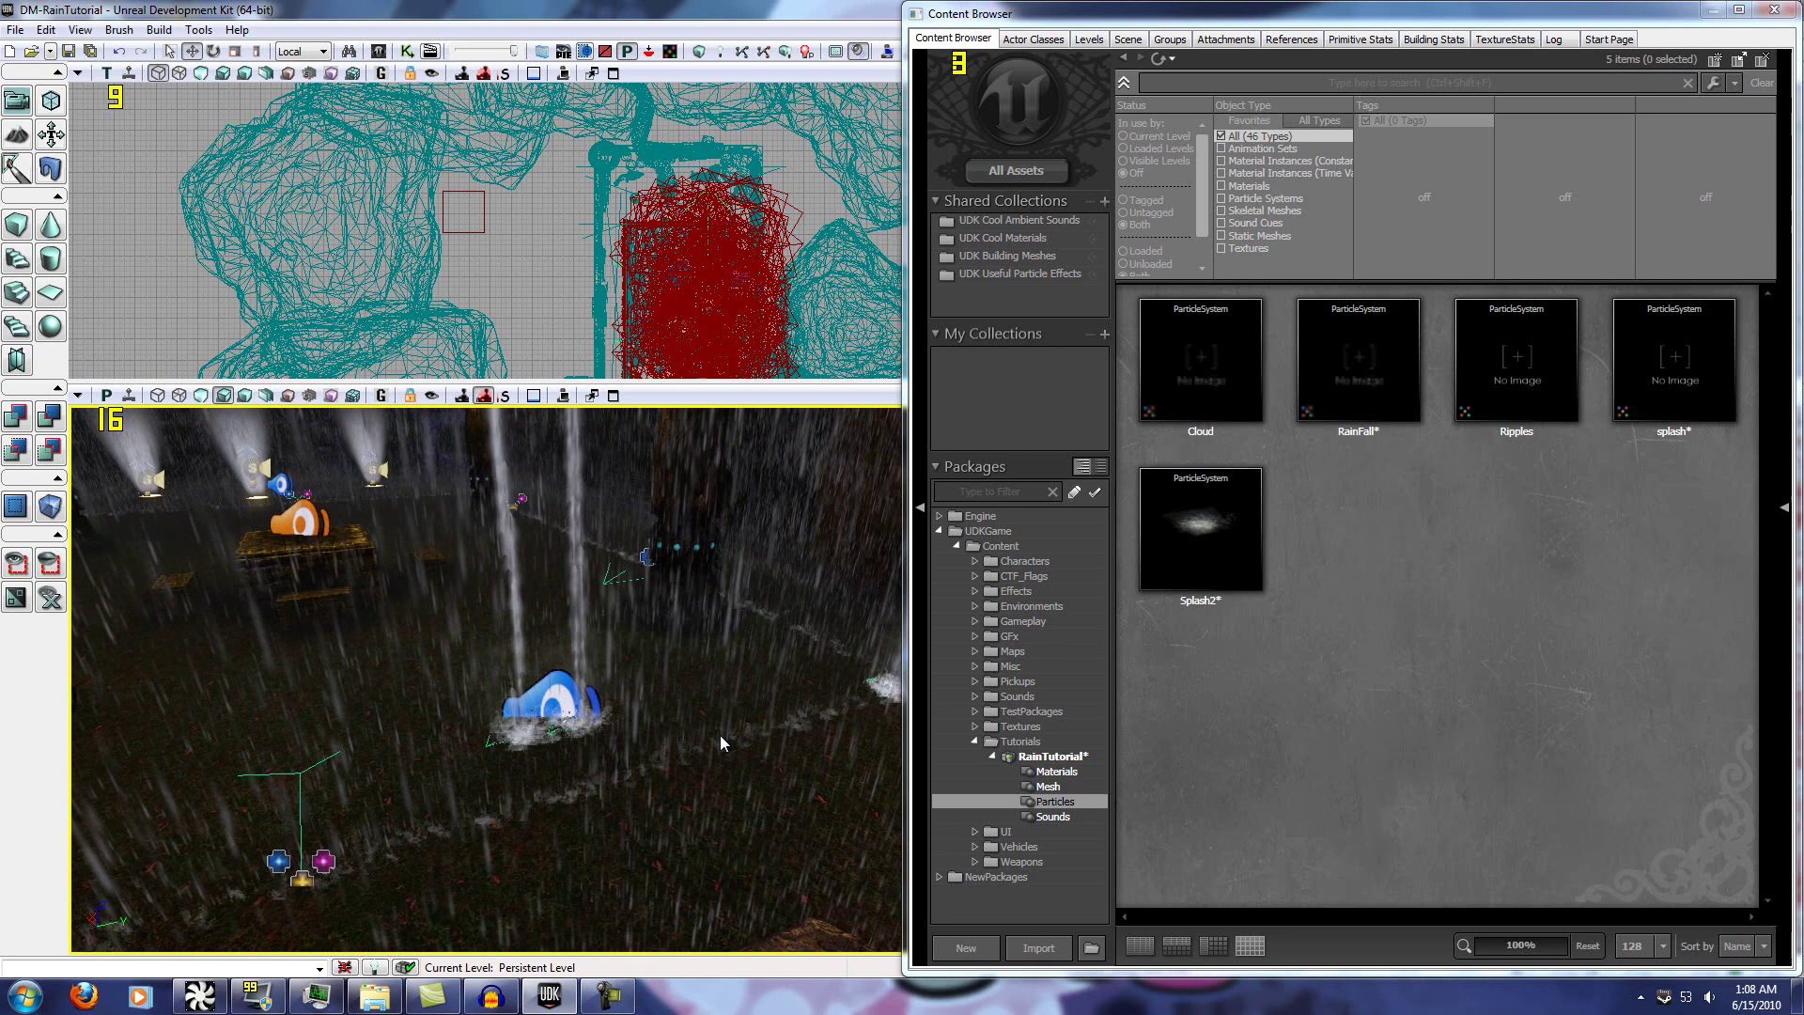
pyautogui.doubleClick(1216, 509)
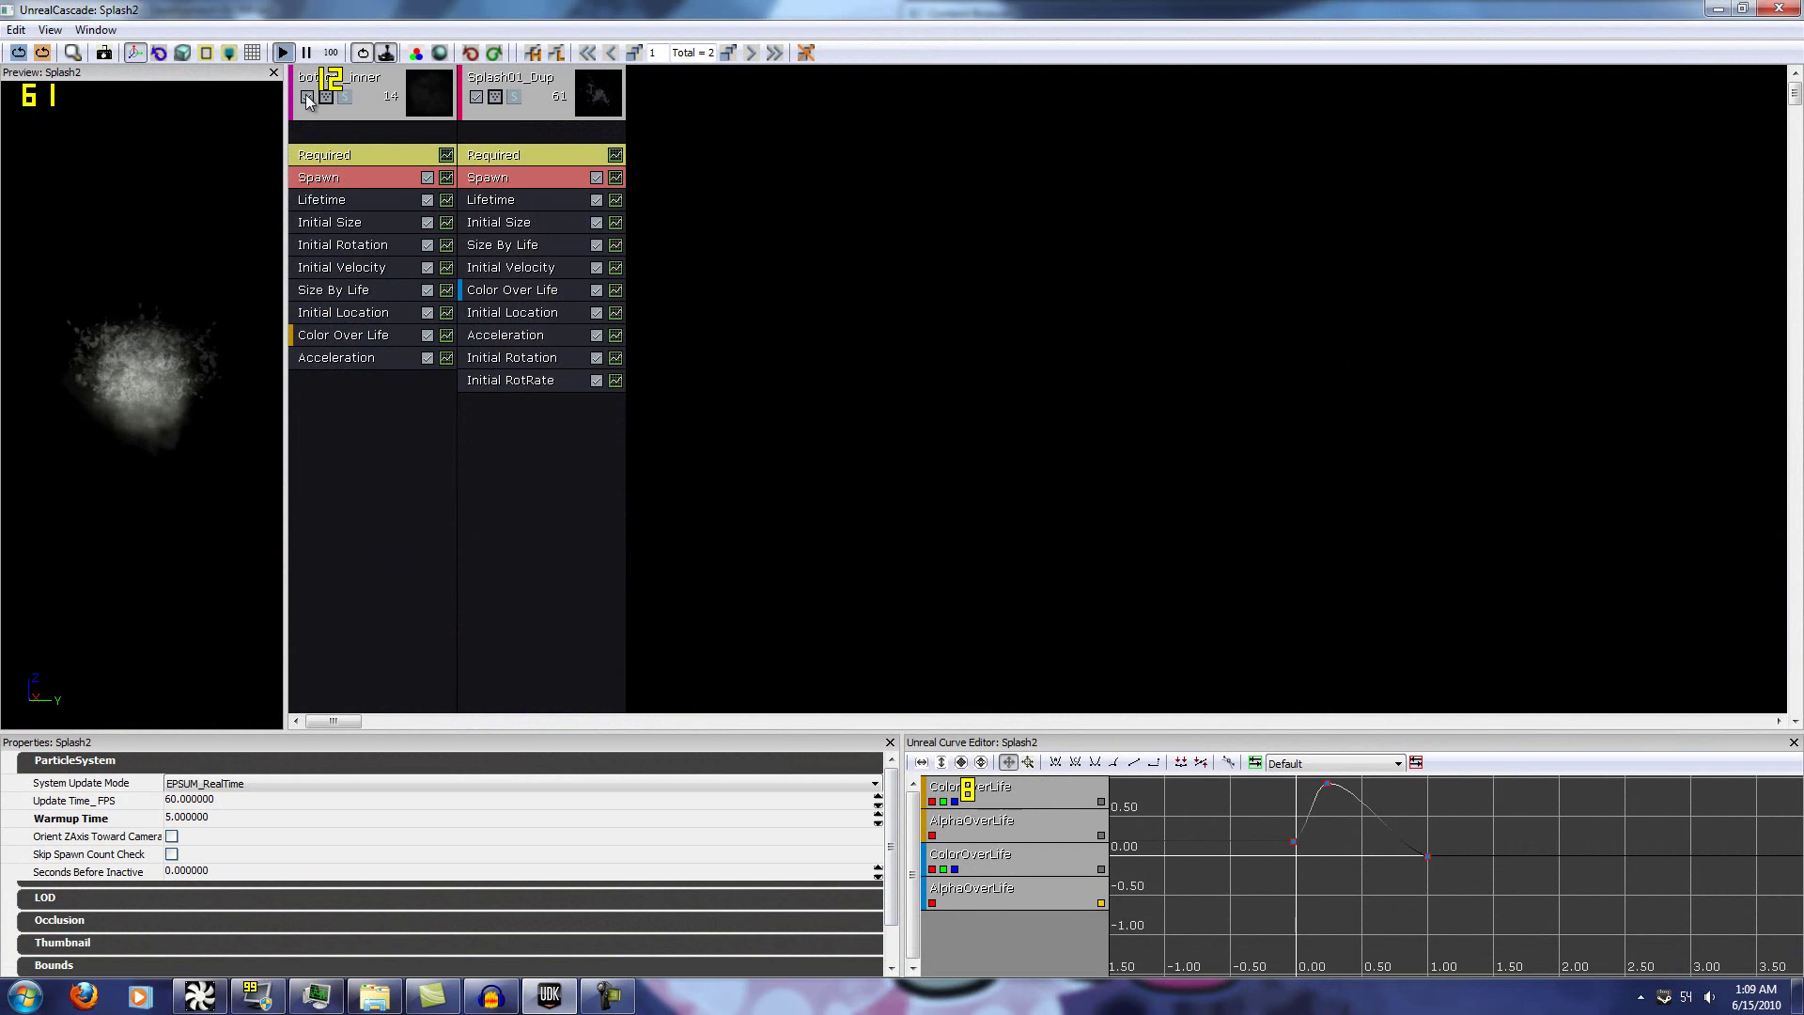
pyautogui.click(477, 96)
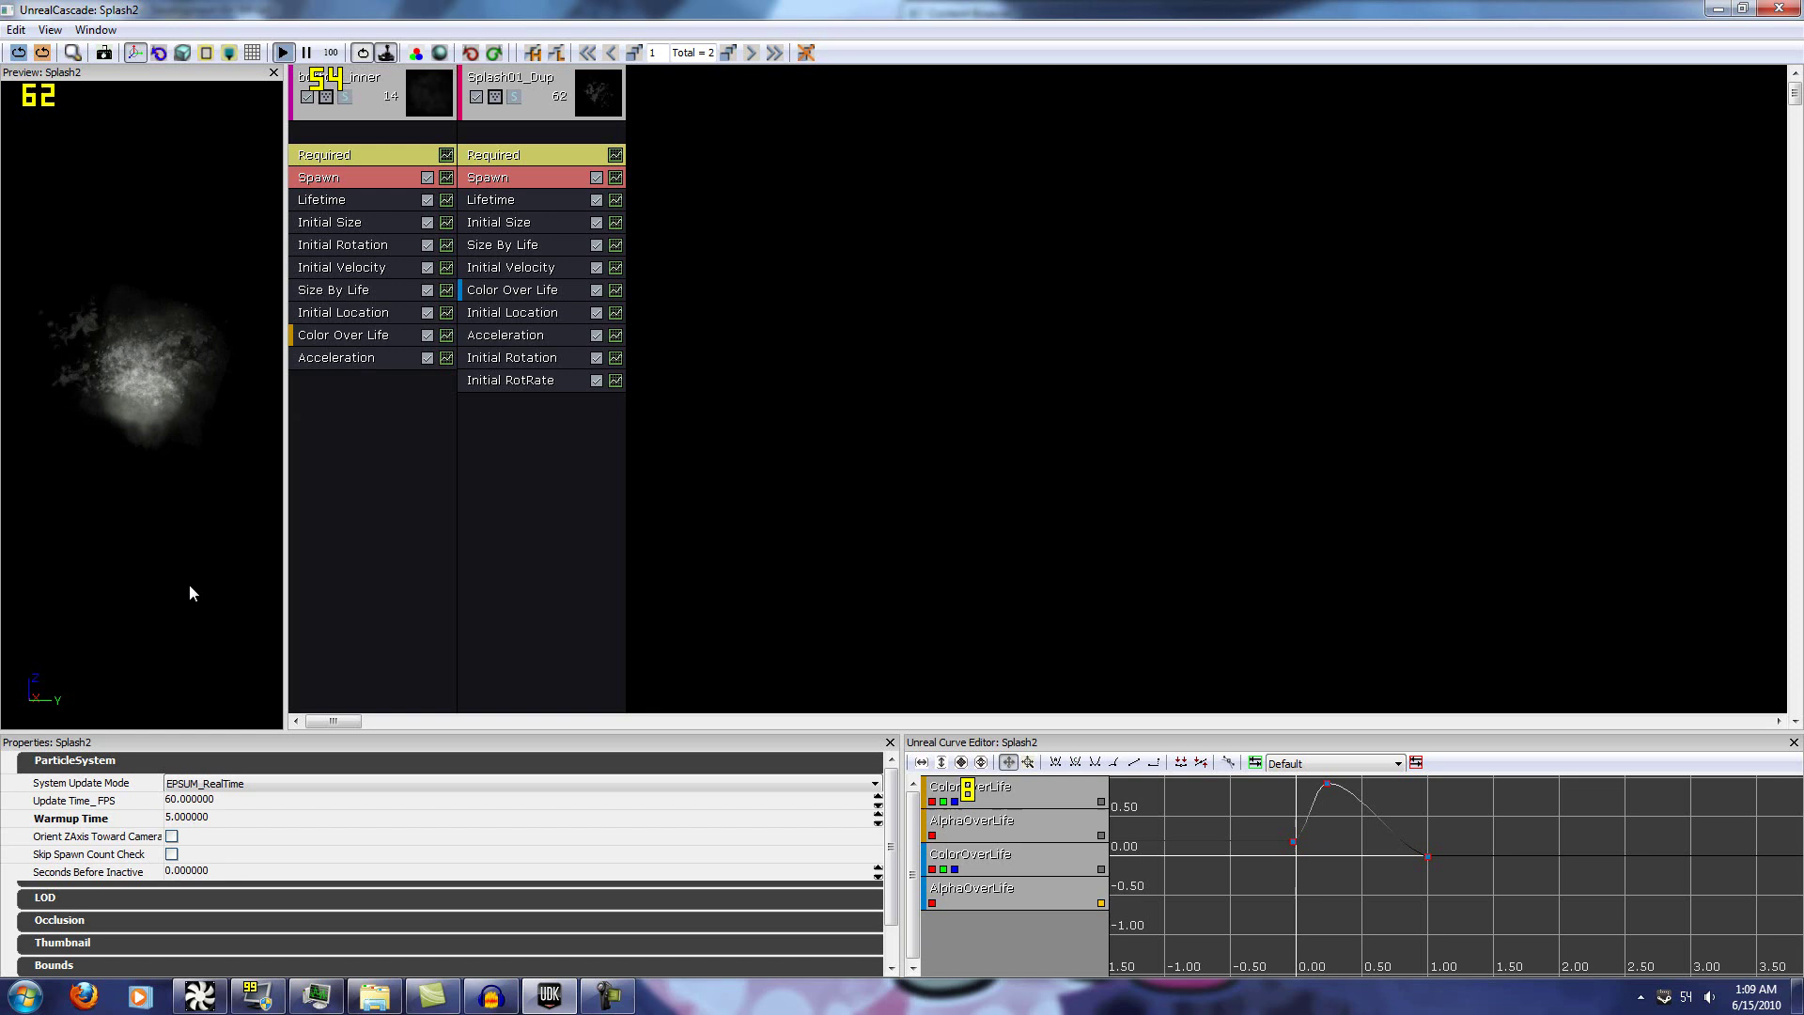
pyautogui.click(413, 375)
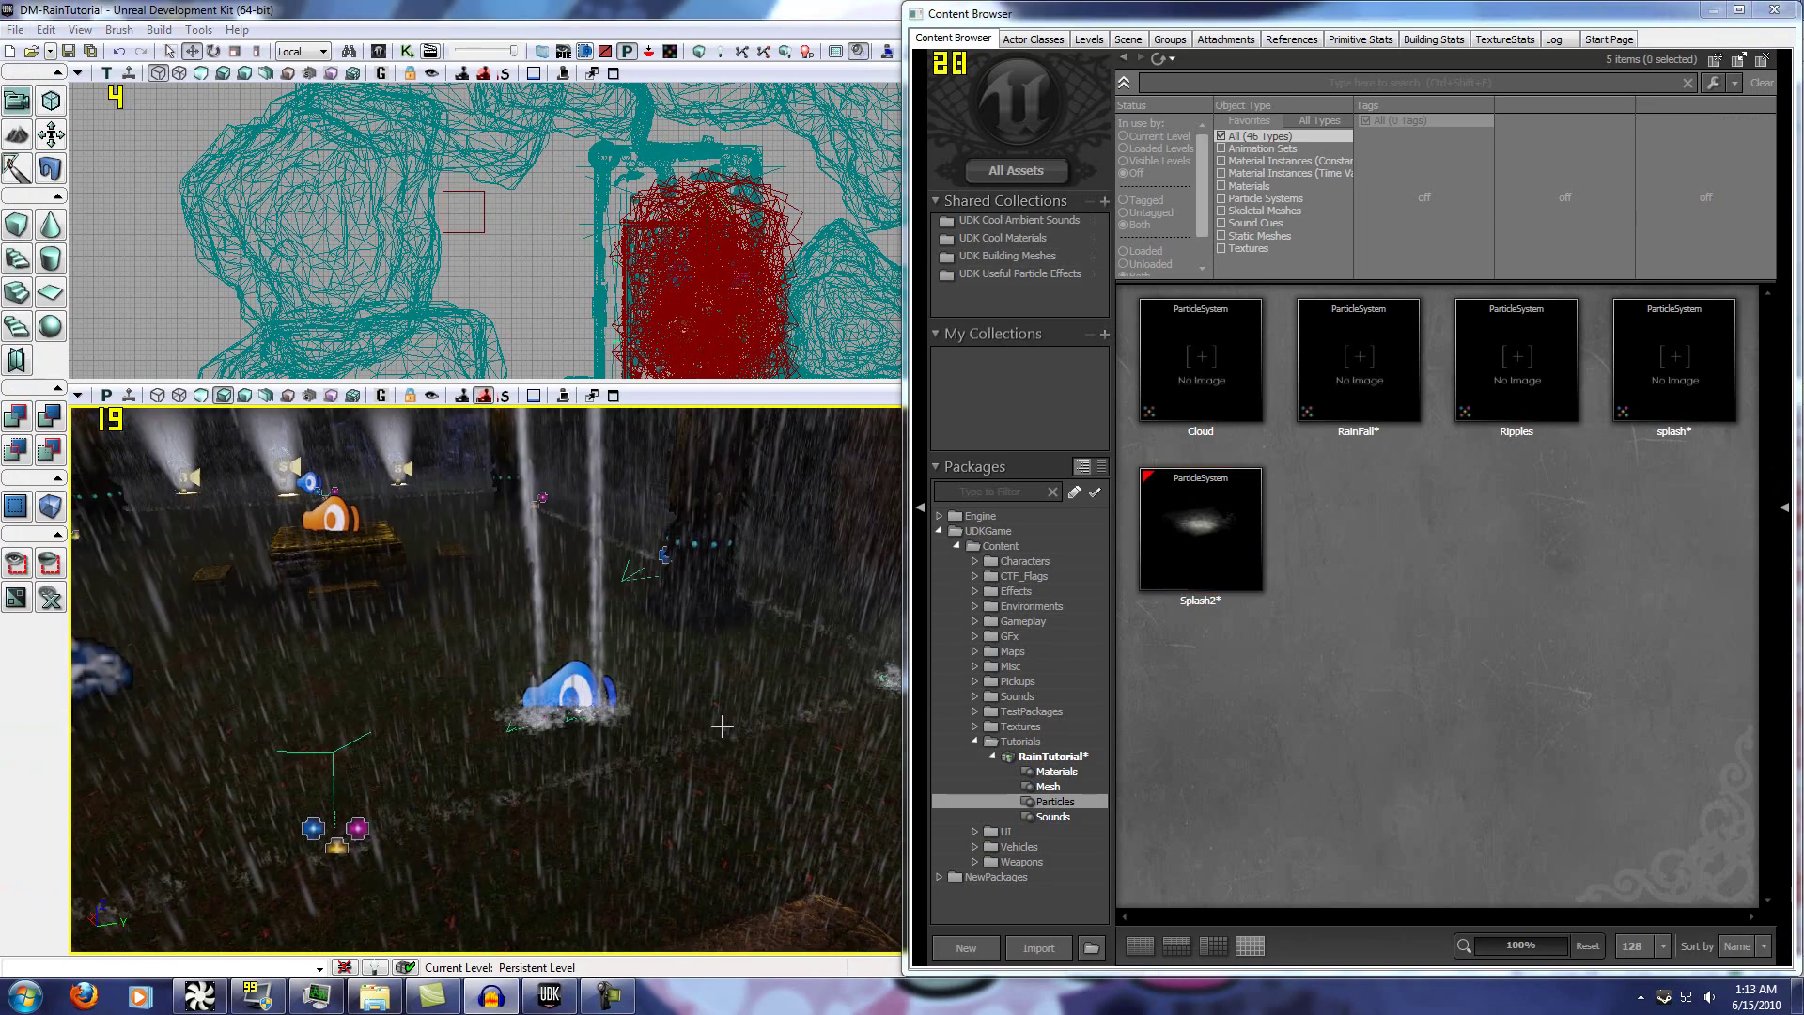
pyautogui.moveTo(720, 726); pyautogui.dragTo(769, 729)
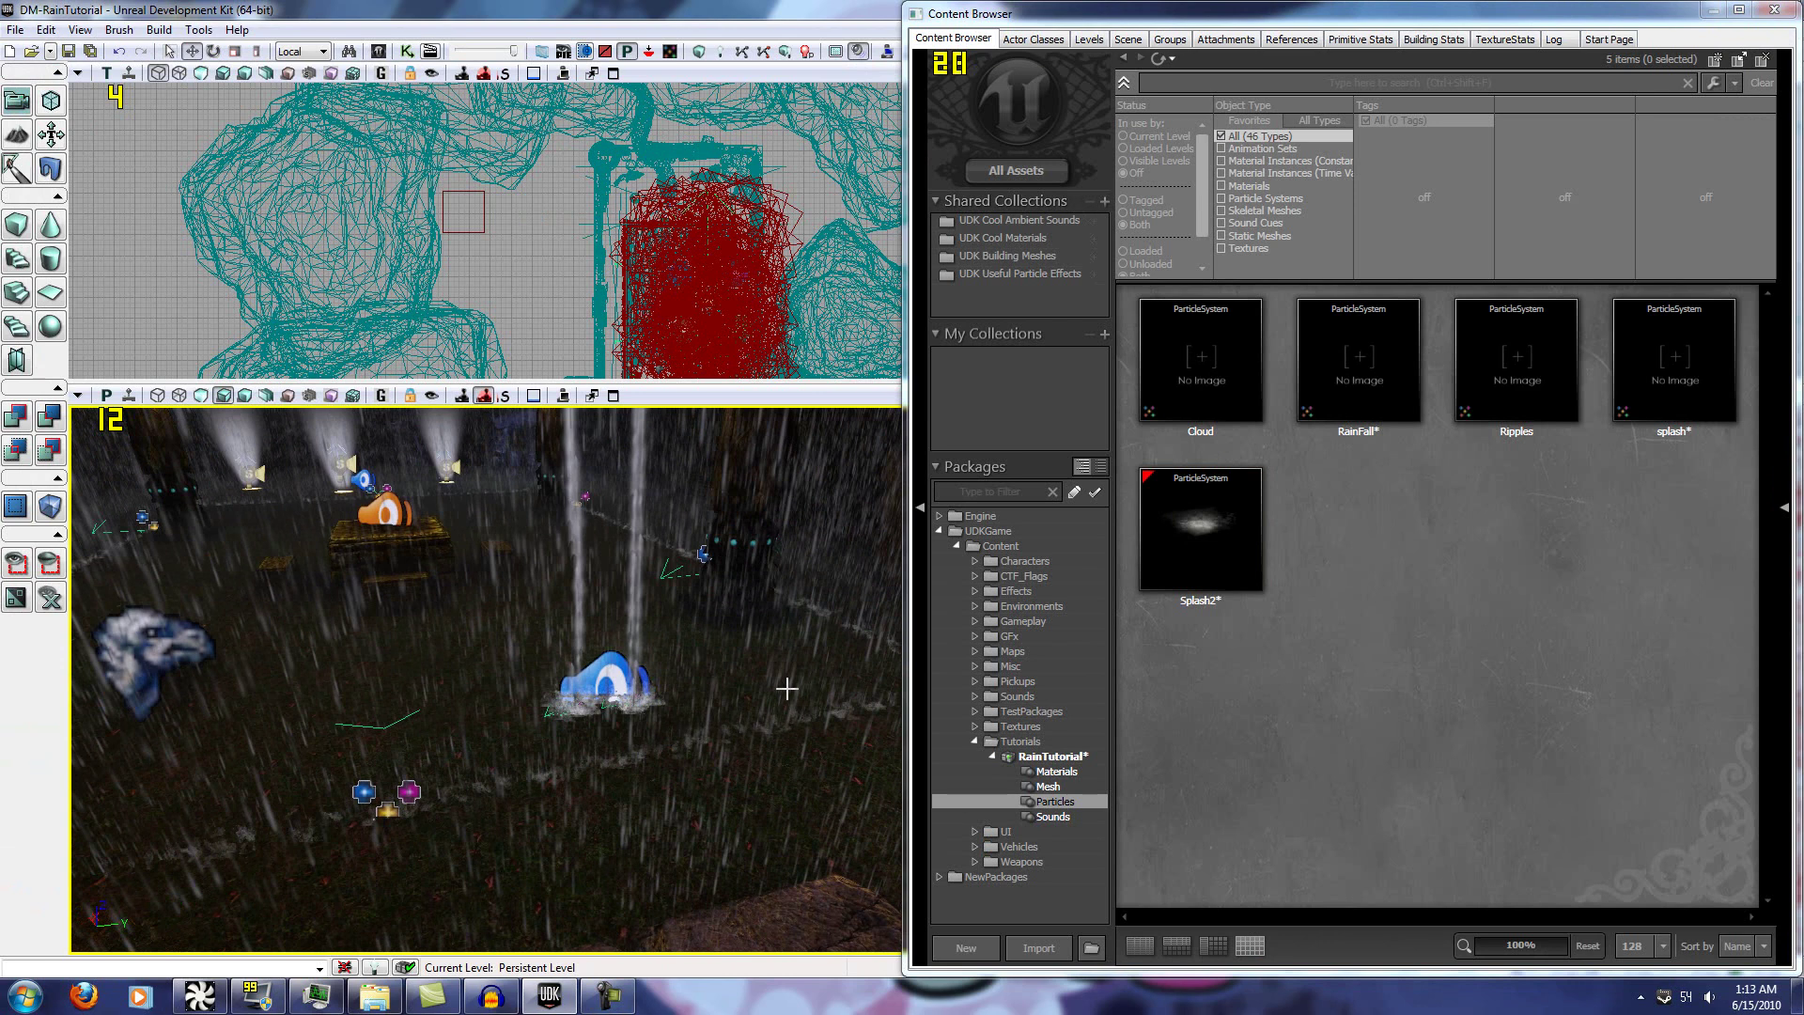
pyautogui.moveTo(788, 688); pyautogui.dragTo(786, 687)
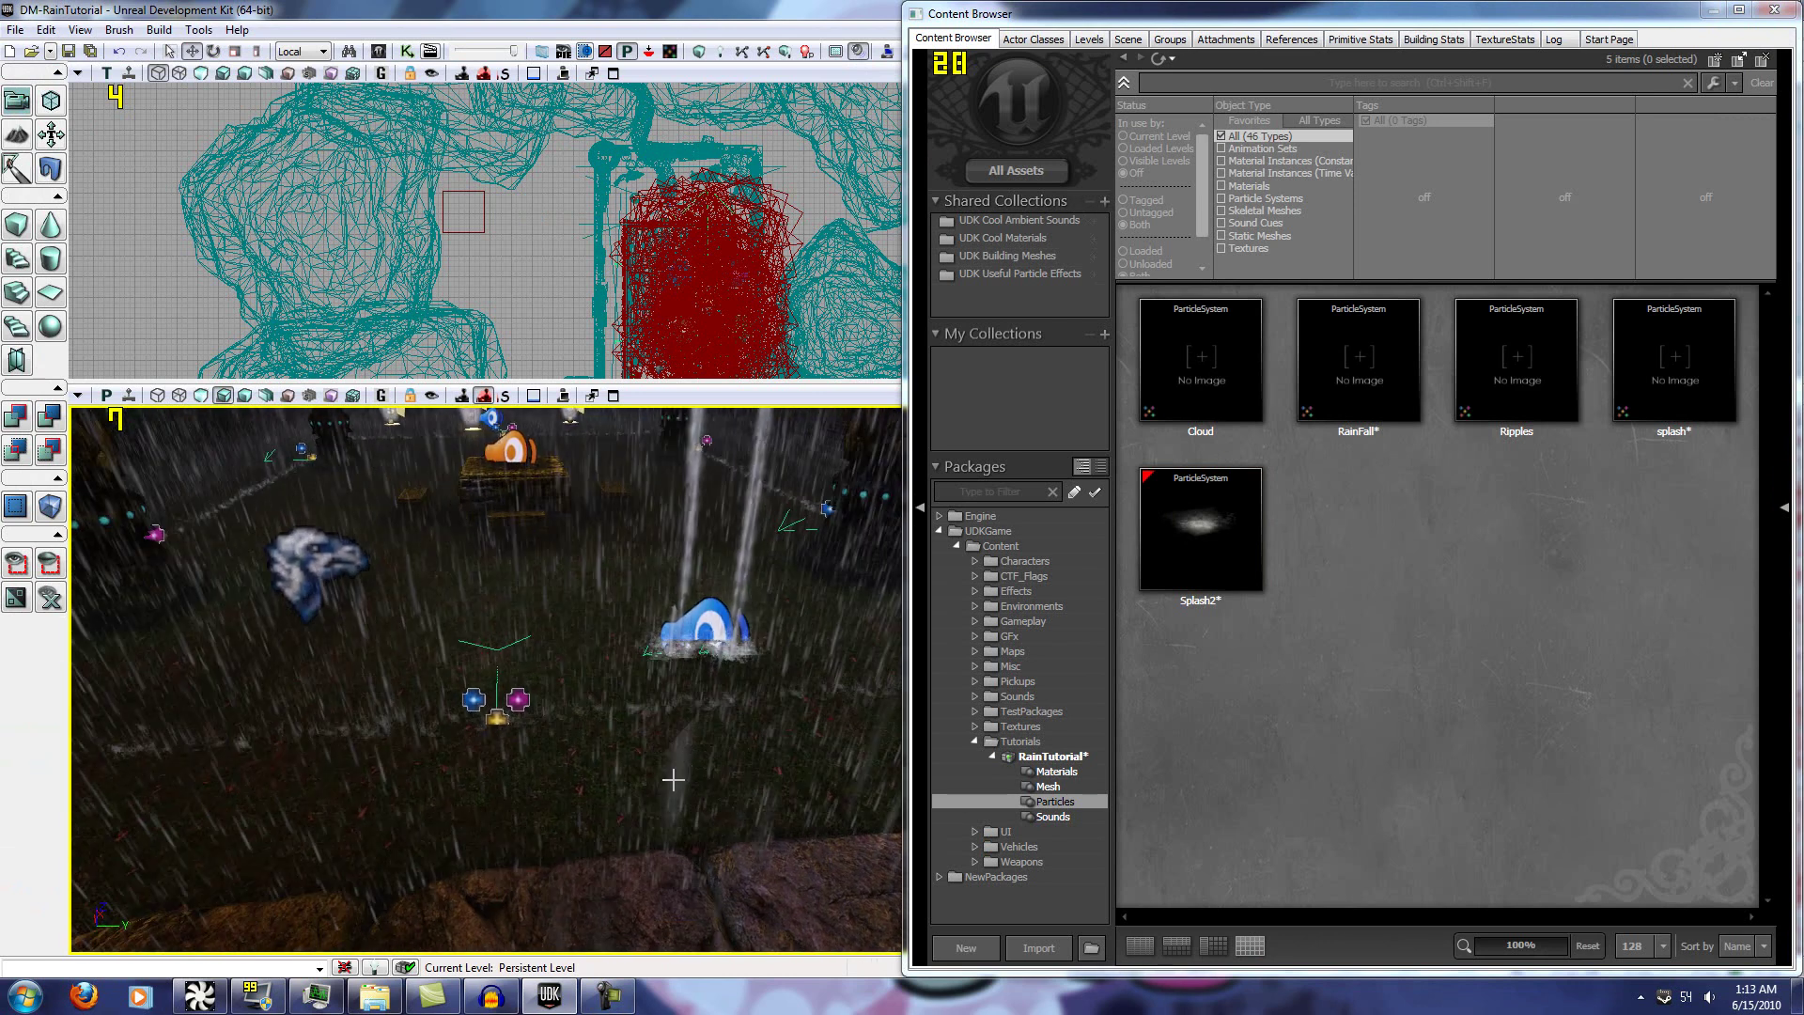
pyautogui.moveTo(673, 778)
pyautogui.mouseDown()
pyautogui.moveTo(544, 758)
pyautogui.moveTo(837, 748)
pyautogui.moveTo(768, 680)
pyautogui.mouseUp()
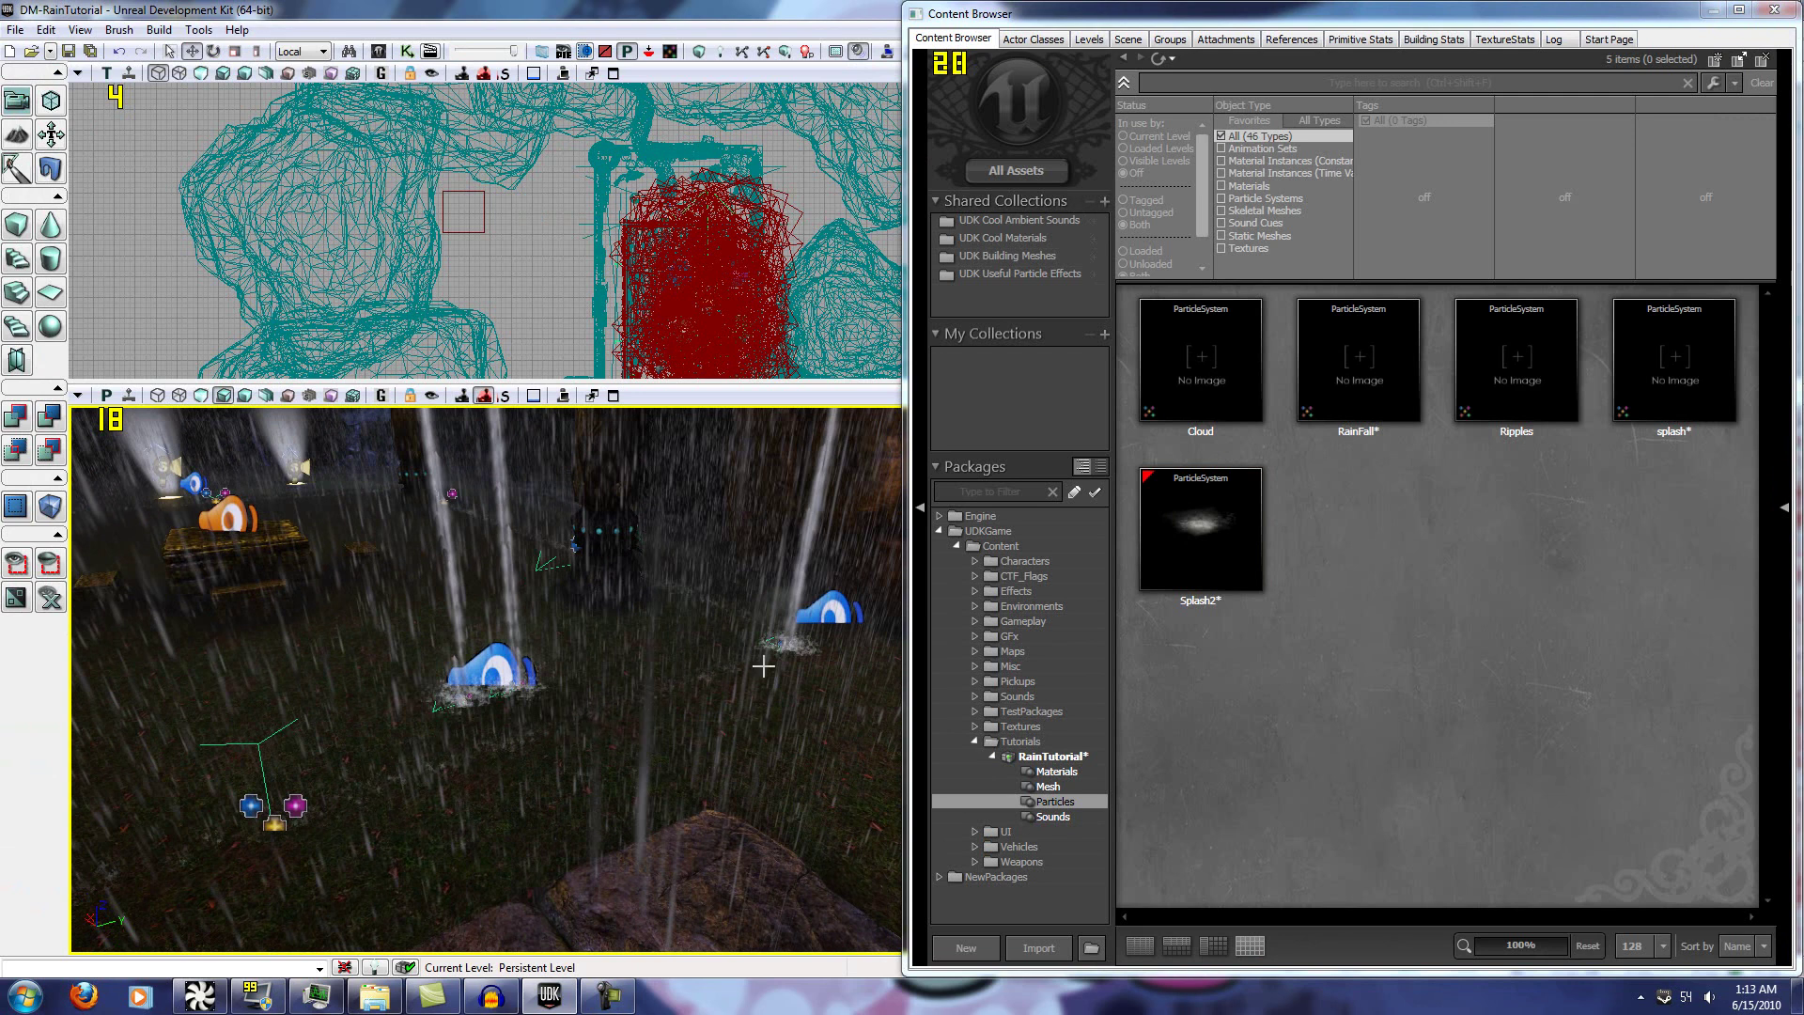
pyautogui.moveTo(765, 674)
pyautogui.mouseDown()
pyautogui.moveTo(644, 713)
pyautogui.moveTo(551, 718)
pyautogui.moveTo(770, 708)
pyautogui.mouseUp()
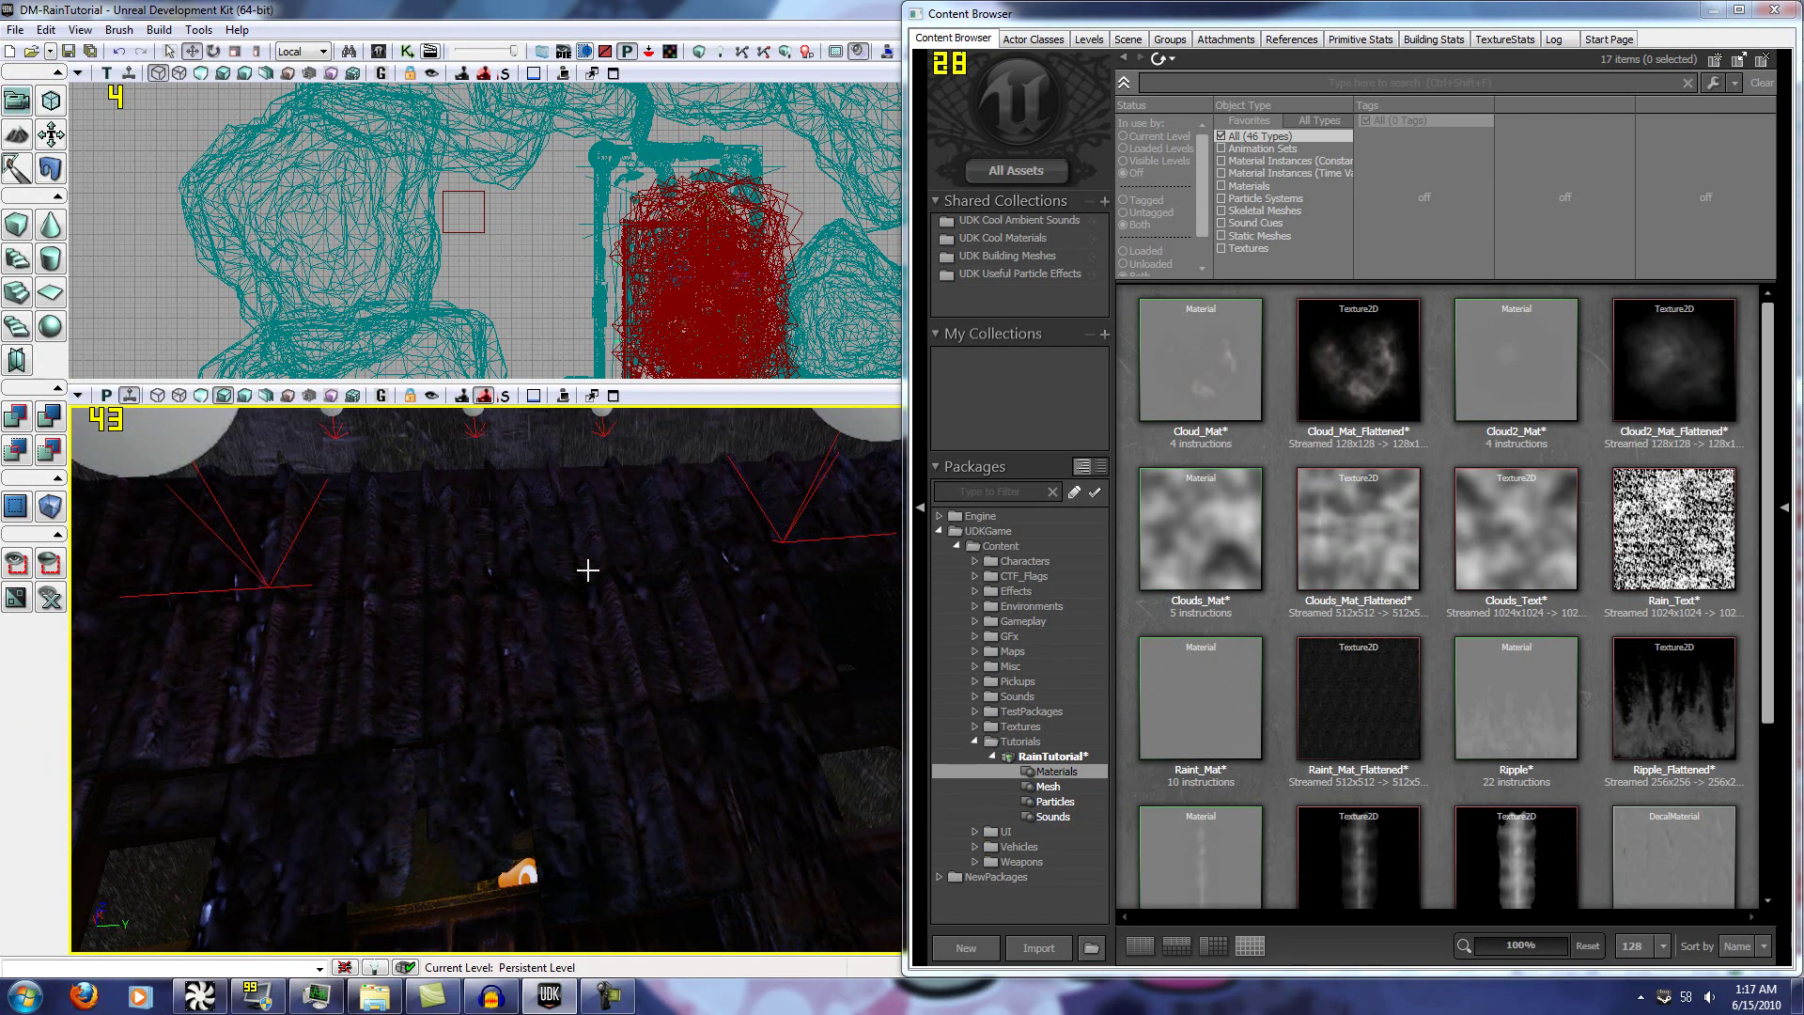
pyautogui.moveTo(624, 692)
pyautogui.mouseDown()
pyautogui.moveTo(713, 724)
pyautogui.moveTo(624, 716)
pyautogui.moveTo(611, 692)
pyautogui.moveTo(418, 694)
pyautogui.moveTo(685, 689)
pyautogui.moveTo(601, 699)
pyautogui.moveTo(634, 681)
pyautogui.moveTo(500, 715)
pyautogui.mouseUp()
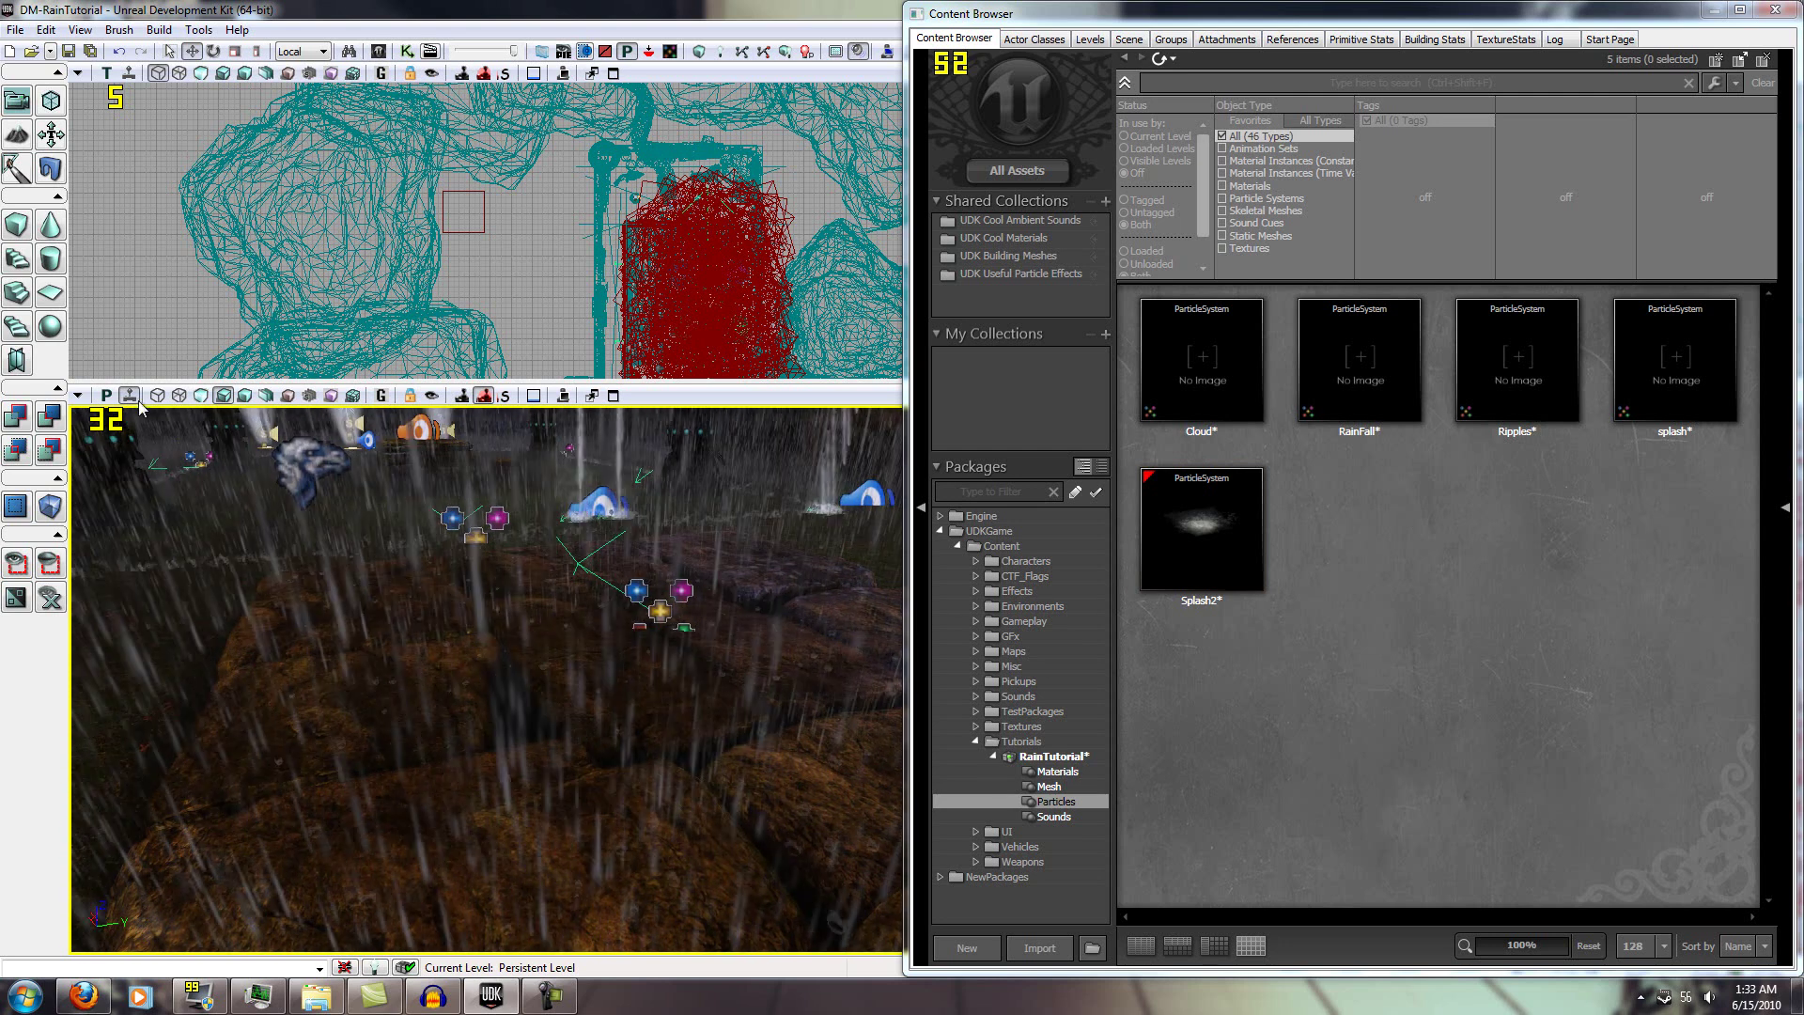
pyautogui.doubleClick(1529, 388)
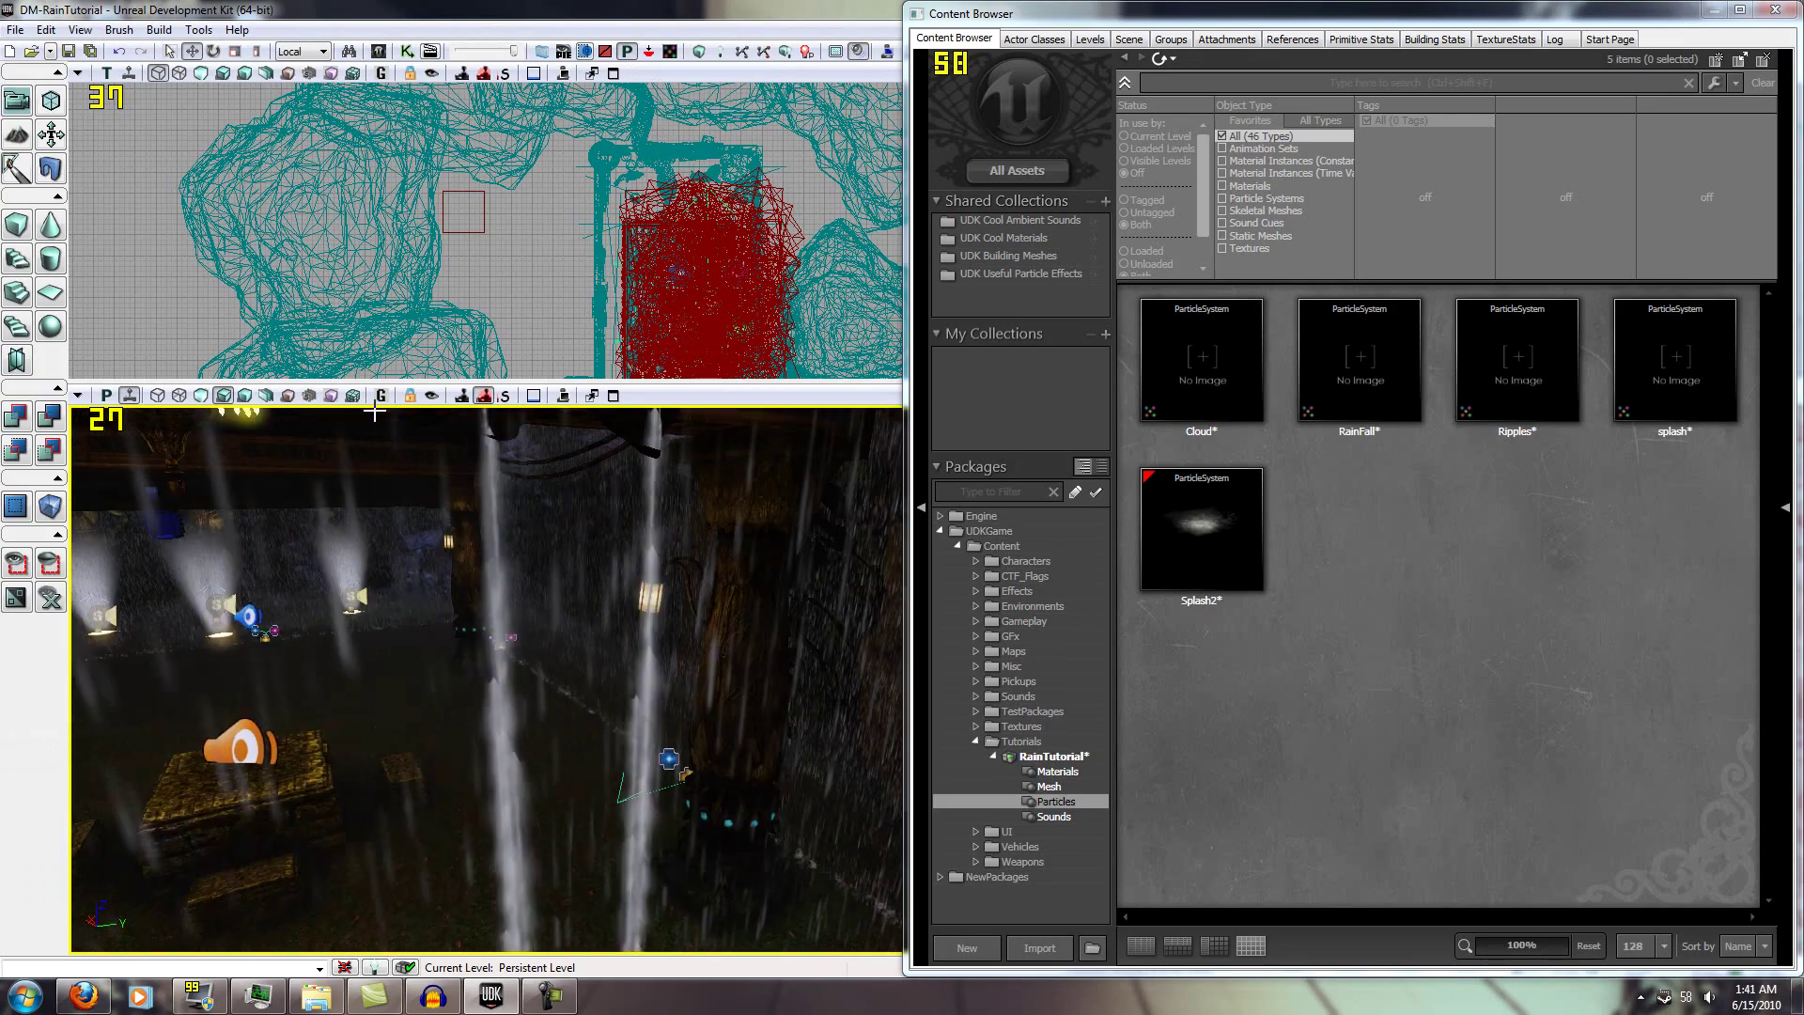
pyautogui.moveTo(374, 411)
pyautogui.mouseDown()
pyautogui.moveTo(60, 397)
pyautogui.moveTo(80, 590)
pyautogui.moveTo(173, 407)
pyautogui.mouseUp()
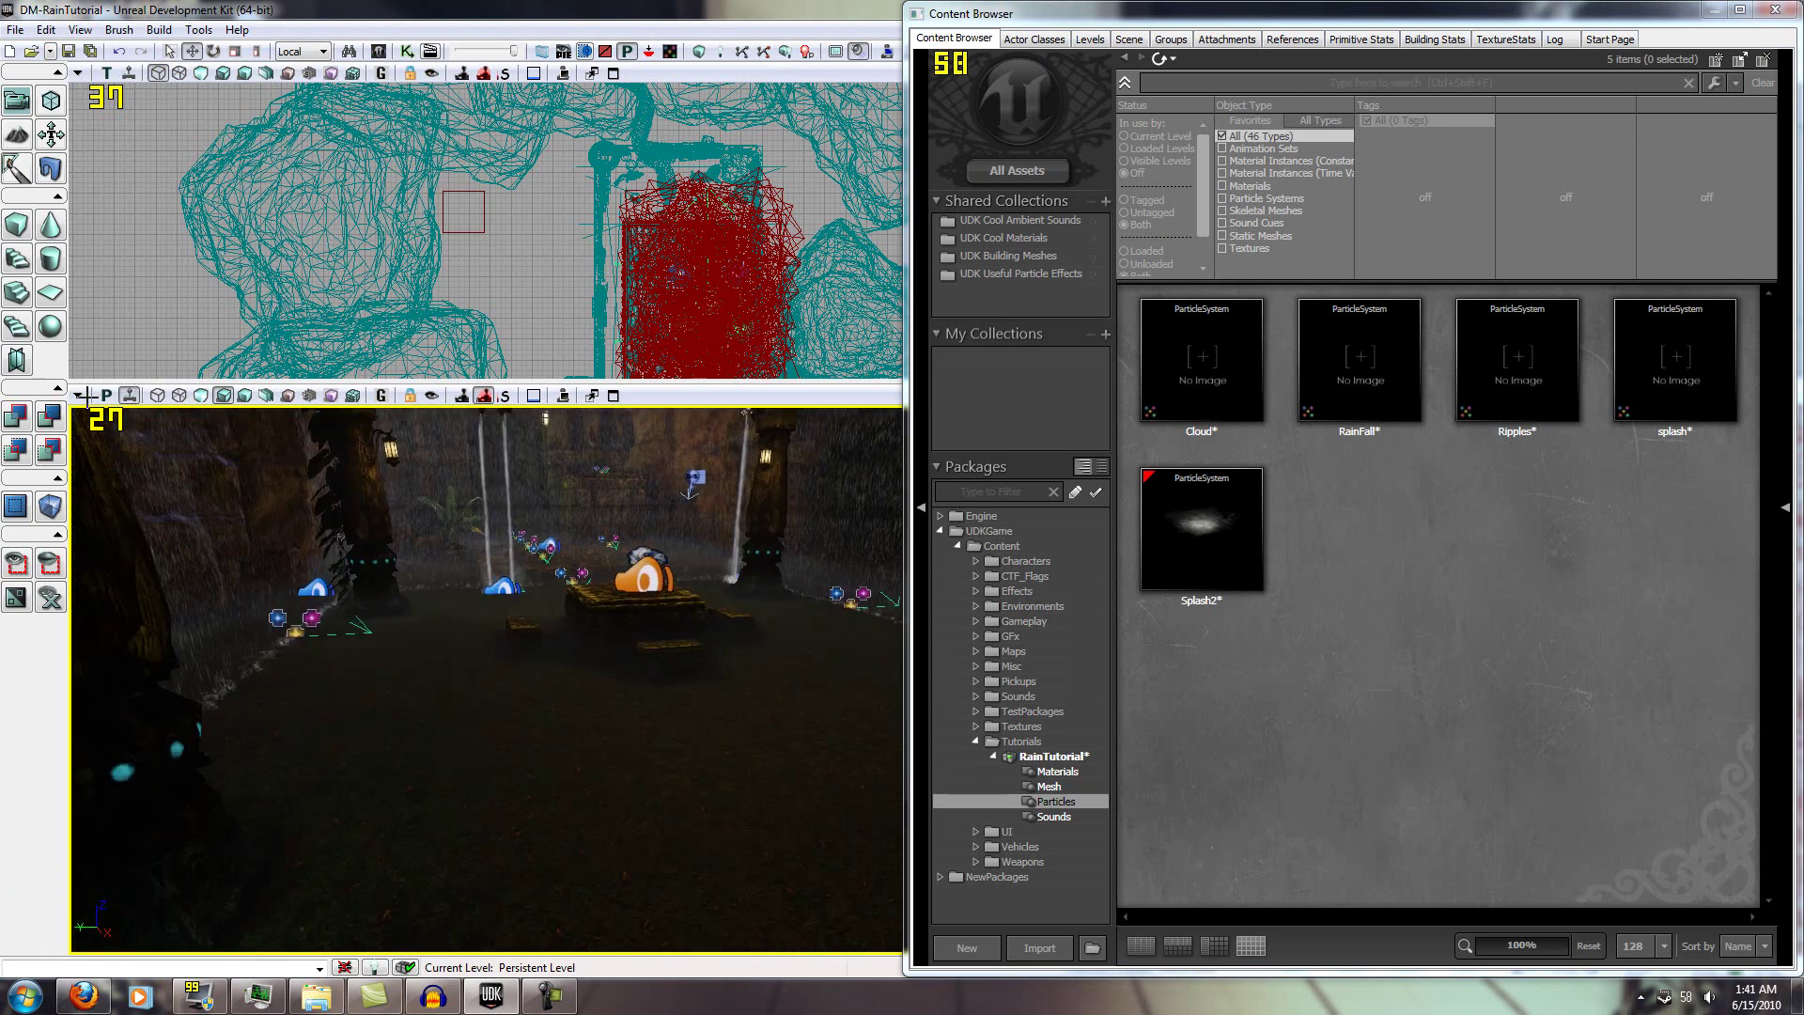
pyautogui.moveTo(173, 408)
pyautogui.mouseDown()
pyautogui.moveTo(489, 734)
pyautogui.moveTo(796, 885)
pyautogui.moveTo(762, 790)
pyautogui.mouseUp()
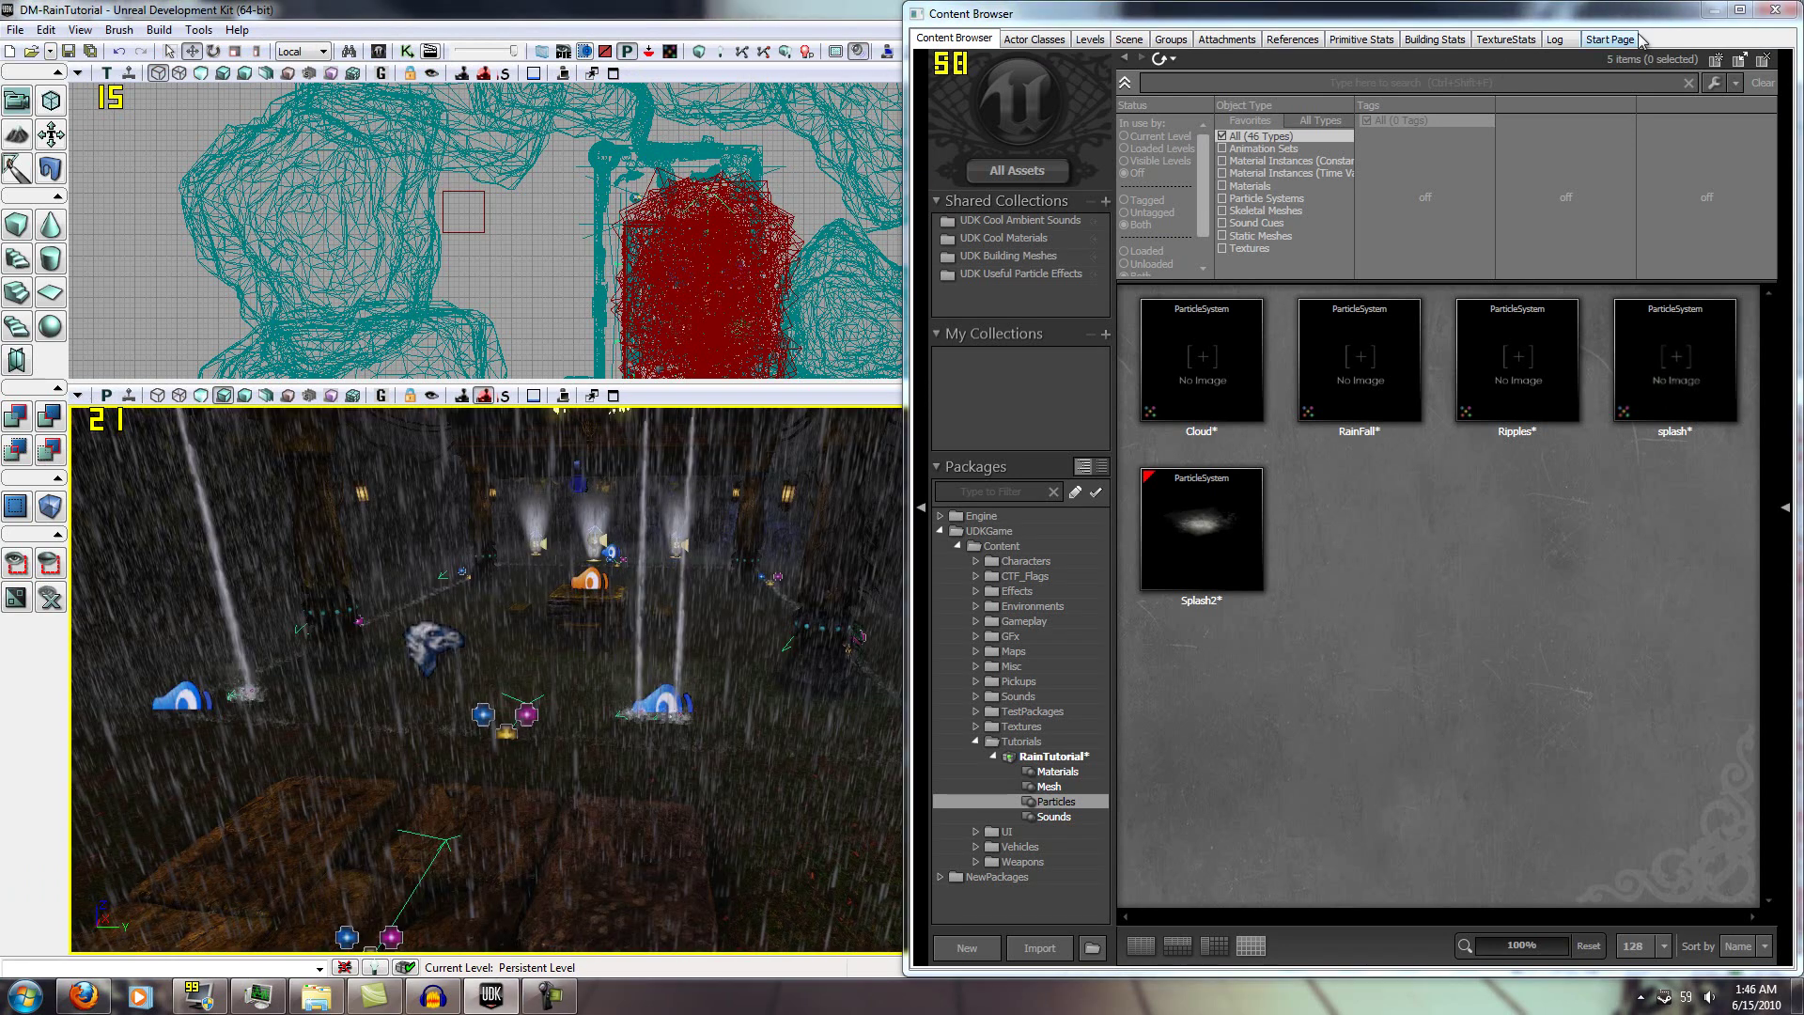
# Open the lightning Matinee and scrub its timeline toward the 19-second flash
pyautogui.click(1774, 13)
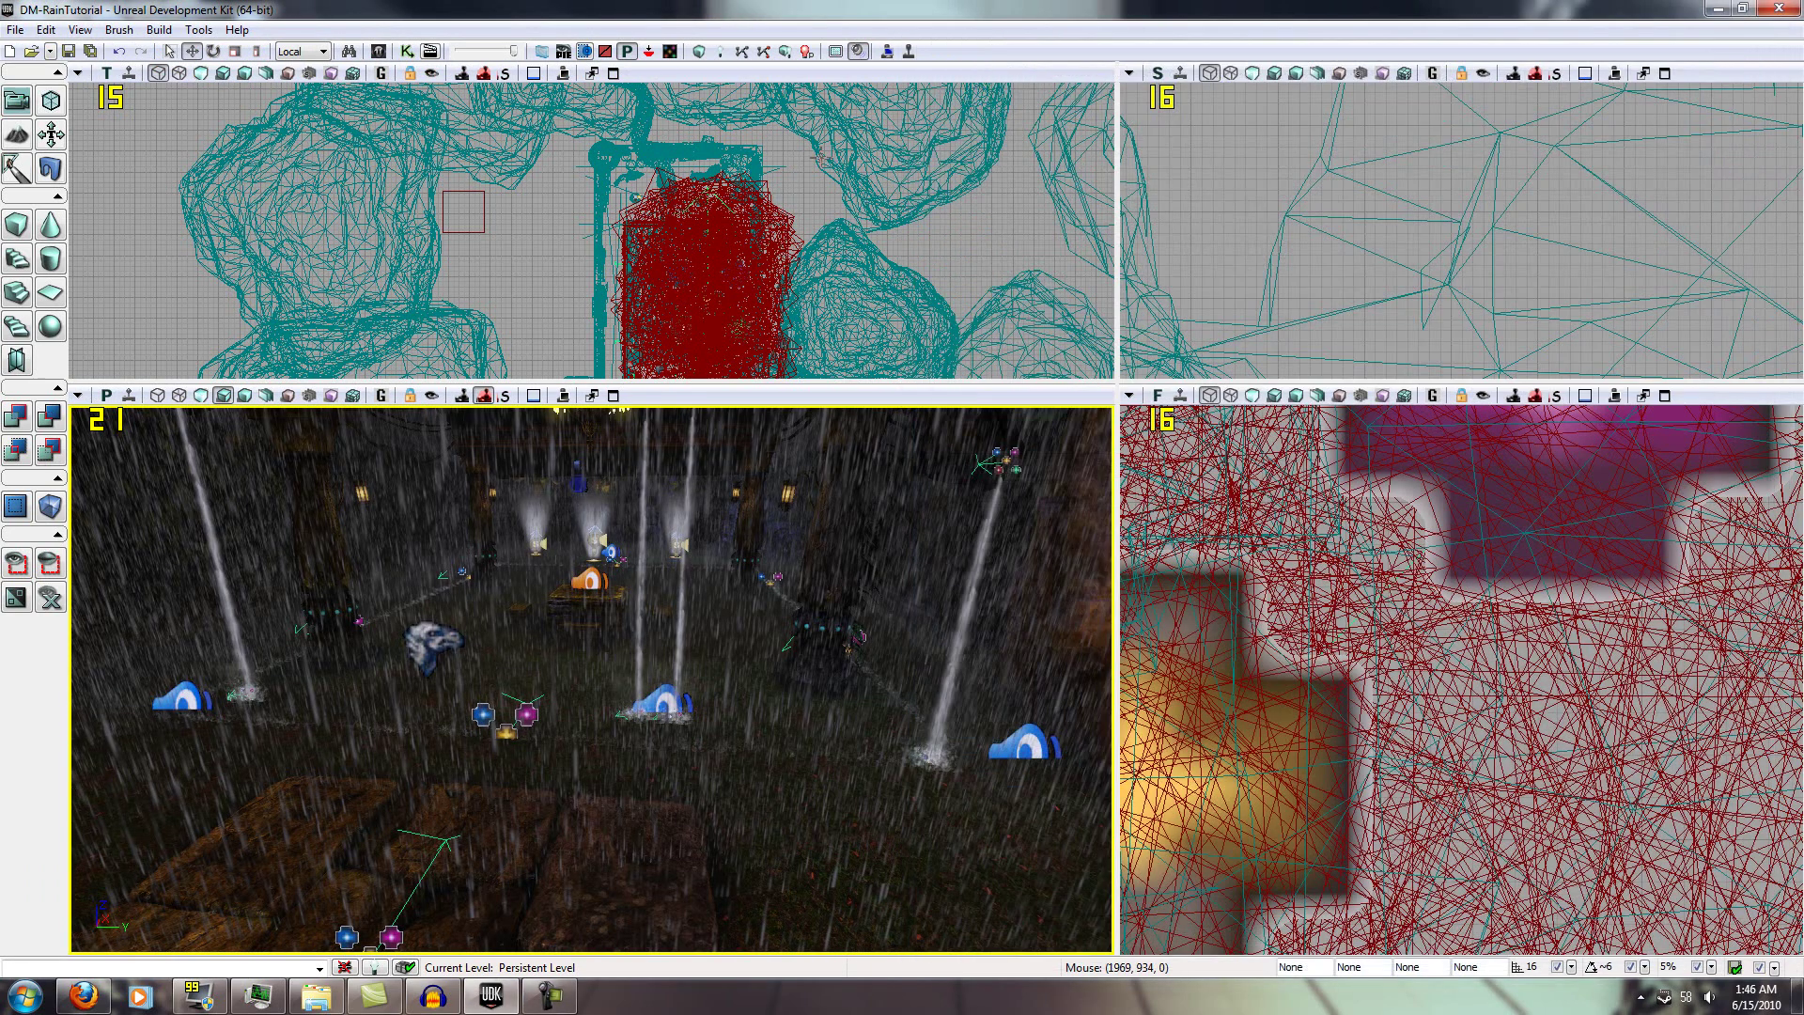
pyautogui.click(429, 52)
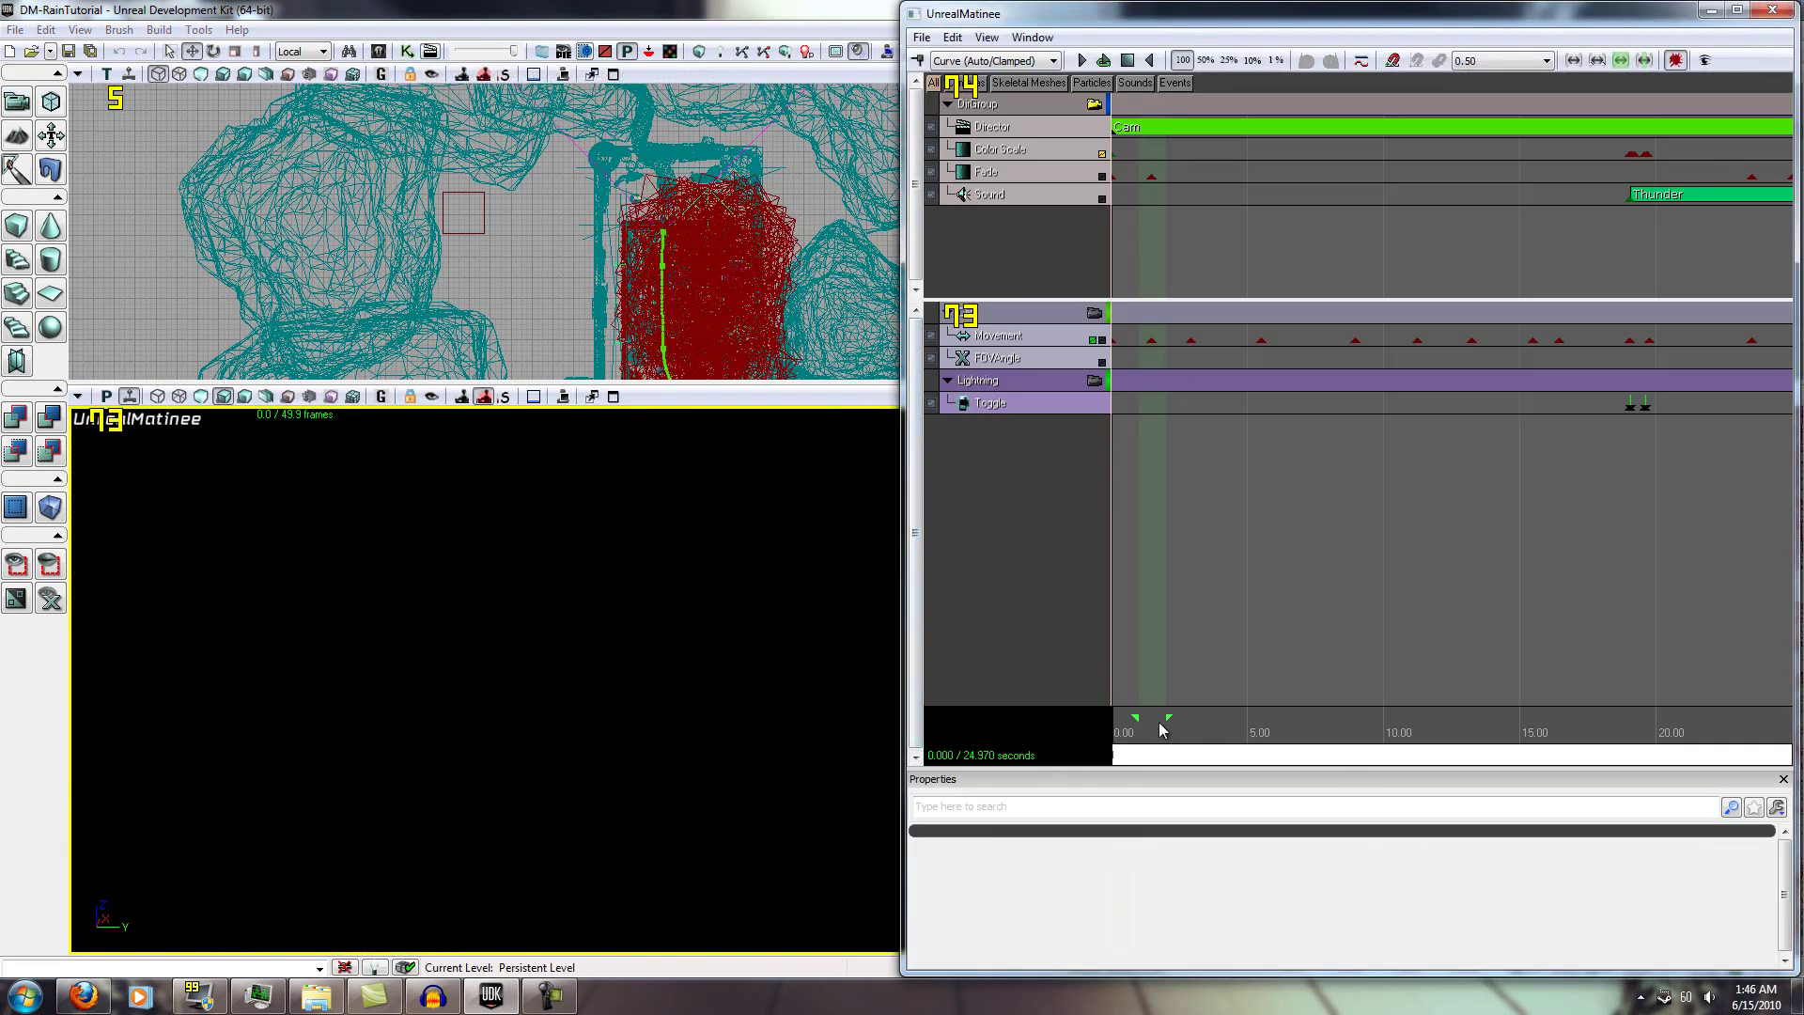
pyautogui.moveTo(1161, 728)
pyautogui.mouseDown()
pyautogui.moveTo(1598, 683)
pyautogui.moveTo(1581, 670)
pyautogui.mouseUp()
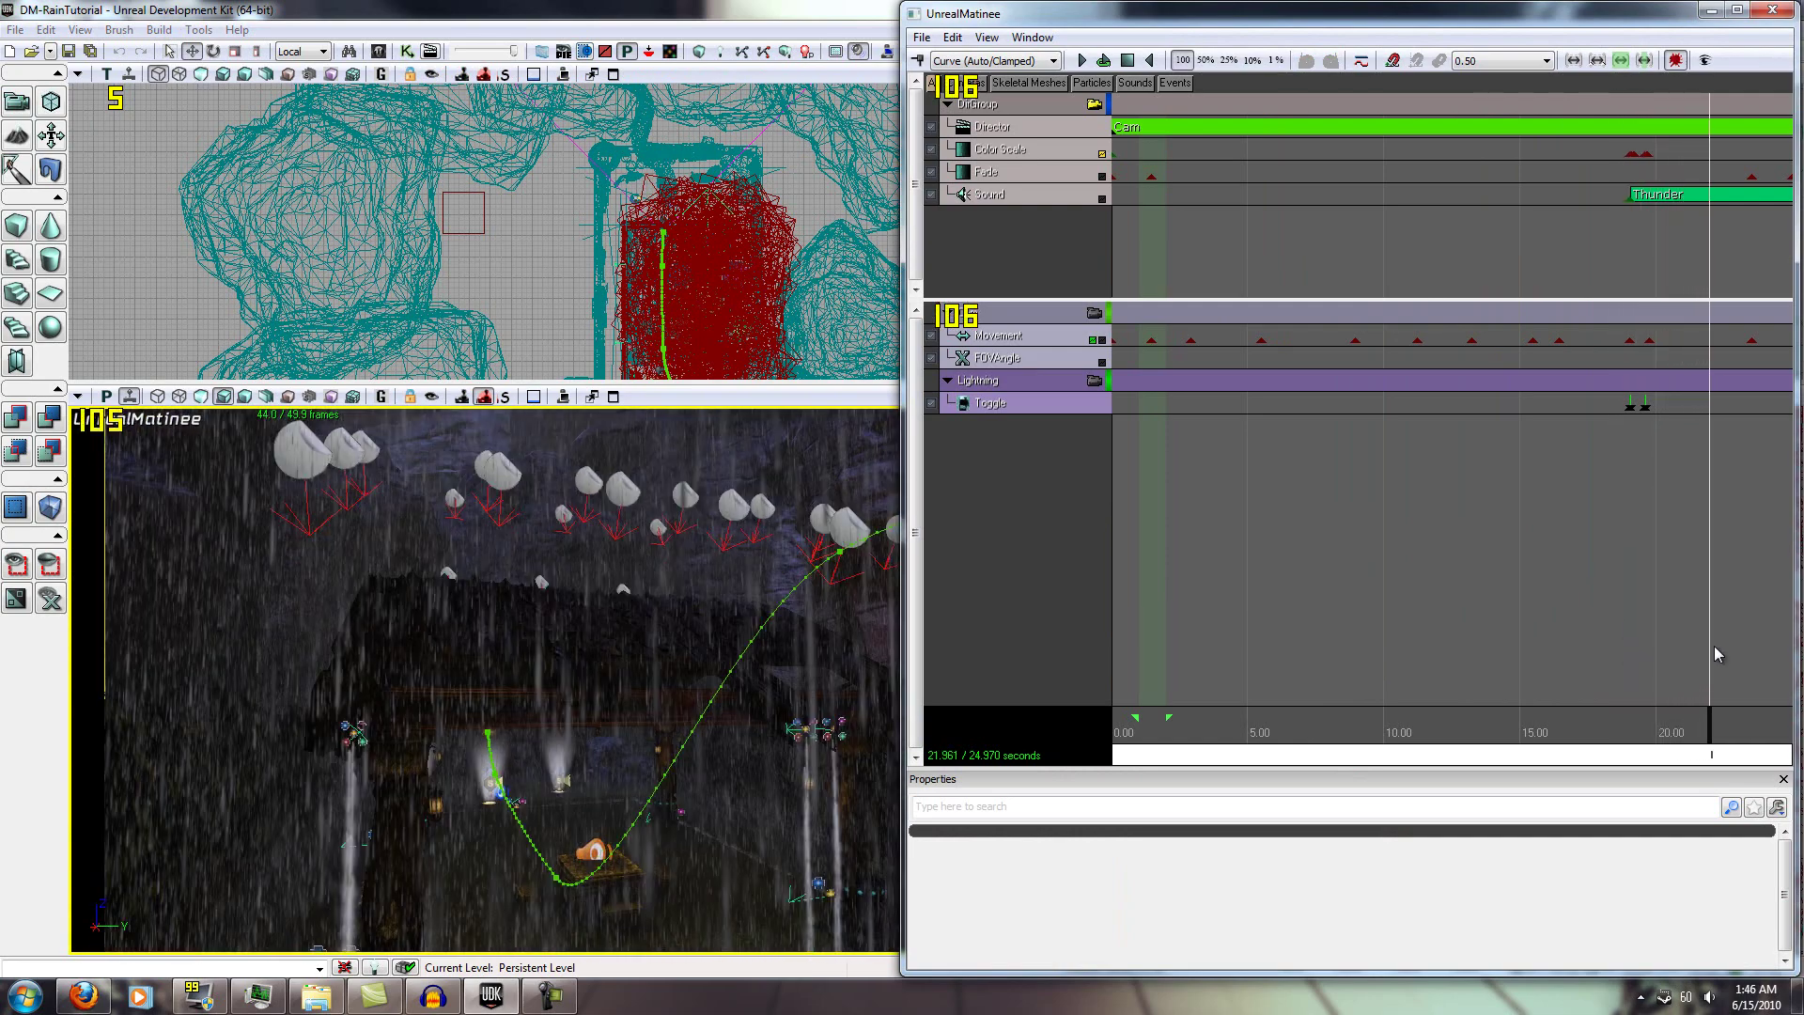
pyautogui.click(1701, 675)
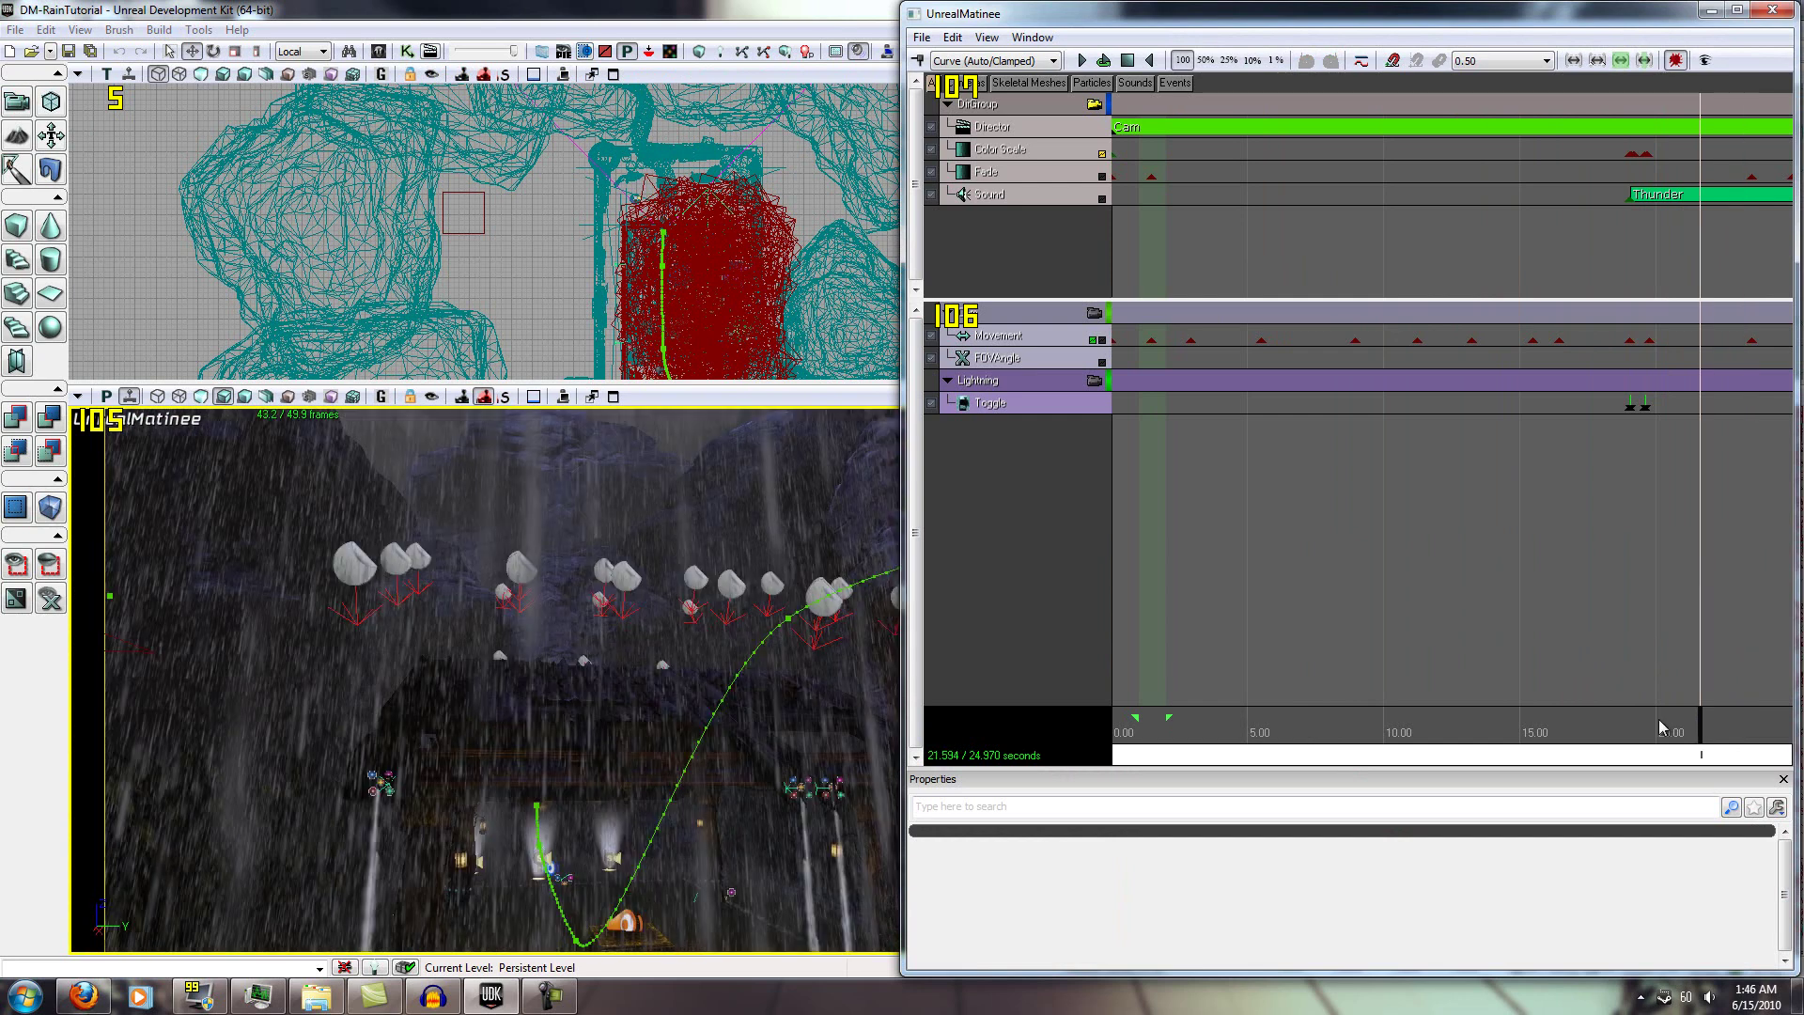
pyautogui.moveTo(1659, 720); pyautogui.dragTo(1634, 709)
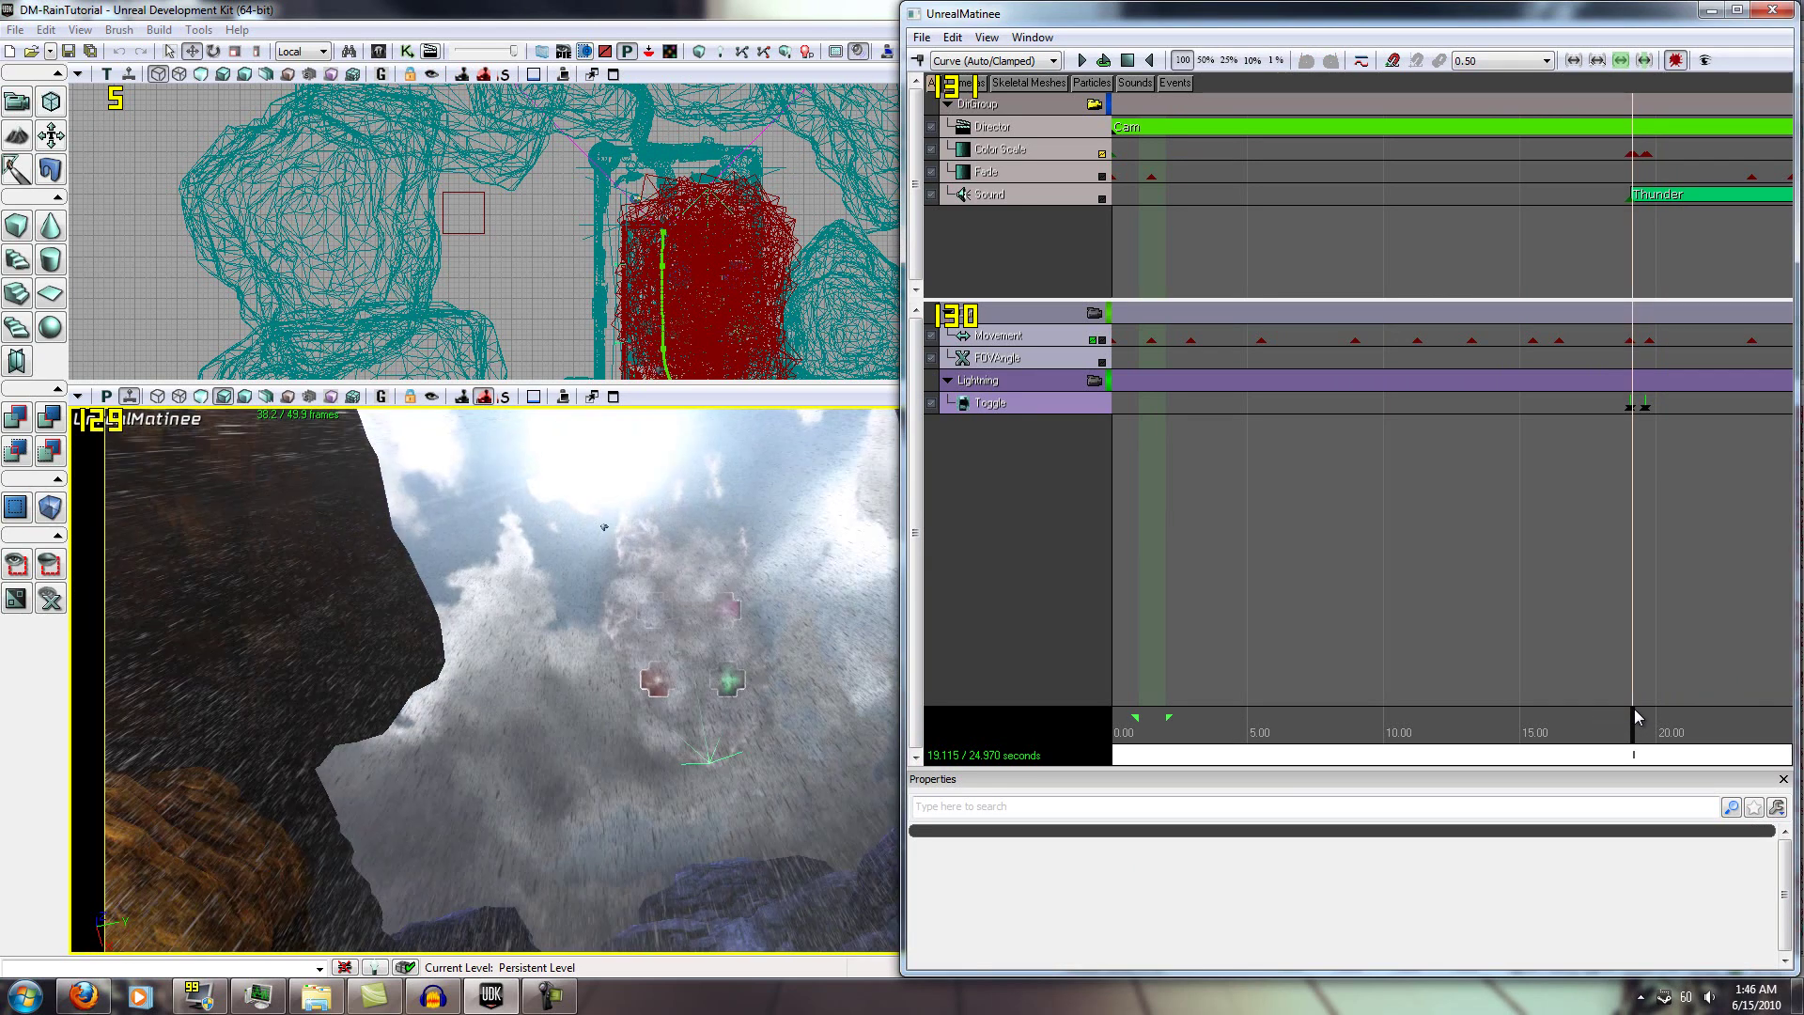
pyautogui.moveTo(1634, 710); pyautogui.dragTo(1634, 710)
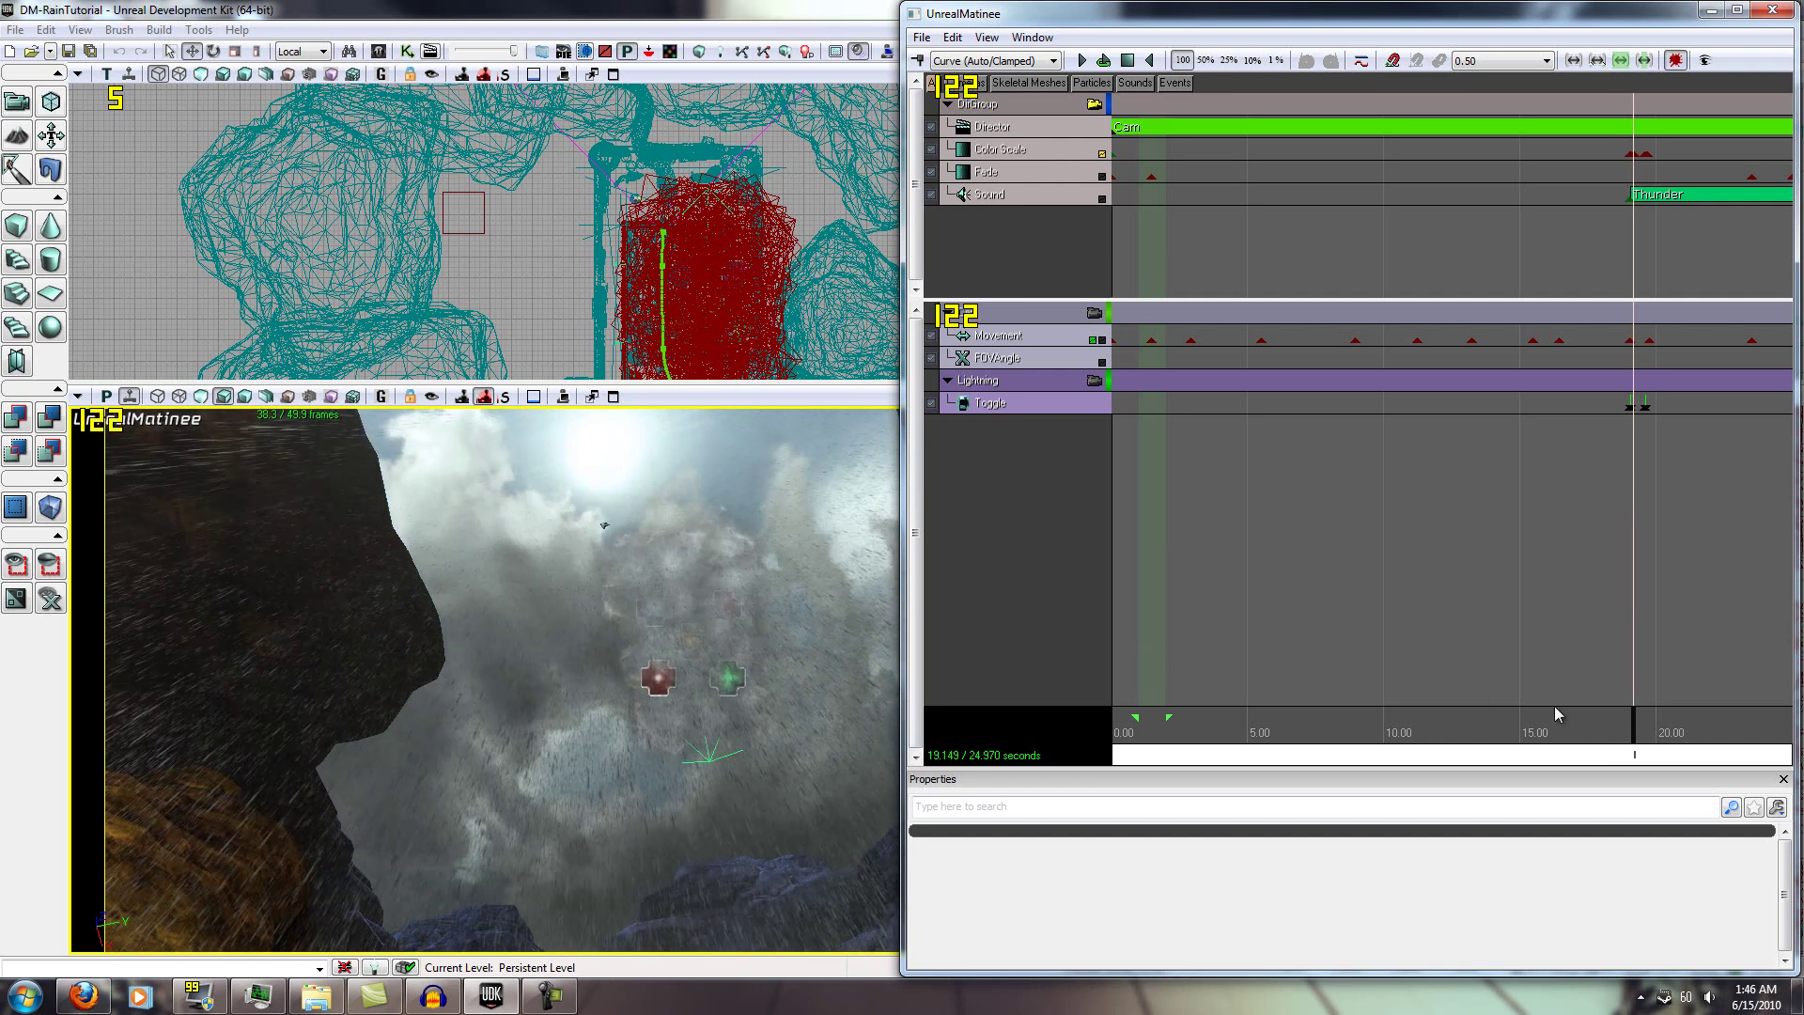
# Preview the flash from about 18.7 seconds and add a Color Scale key there
pyautogui.click(1622, 728)
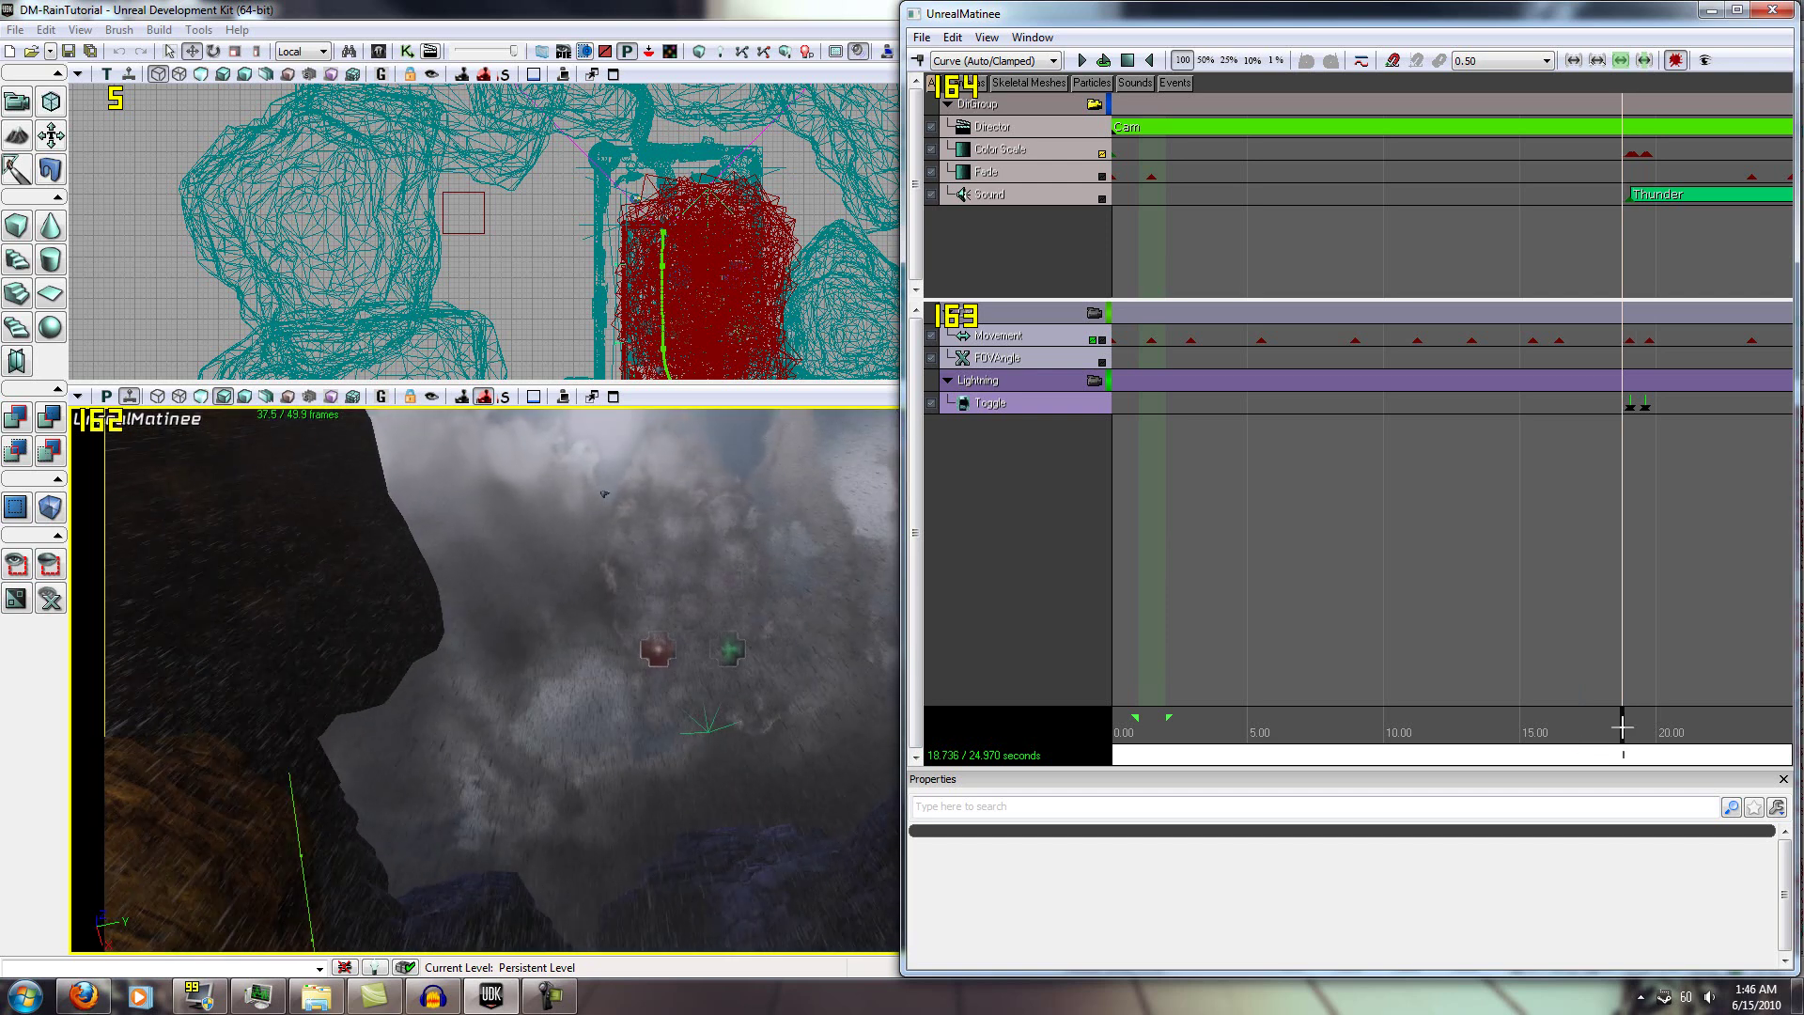
pyautogui.press('space')
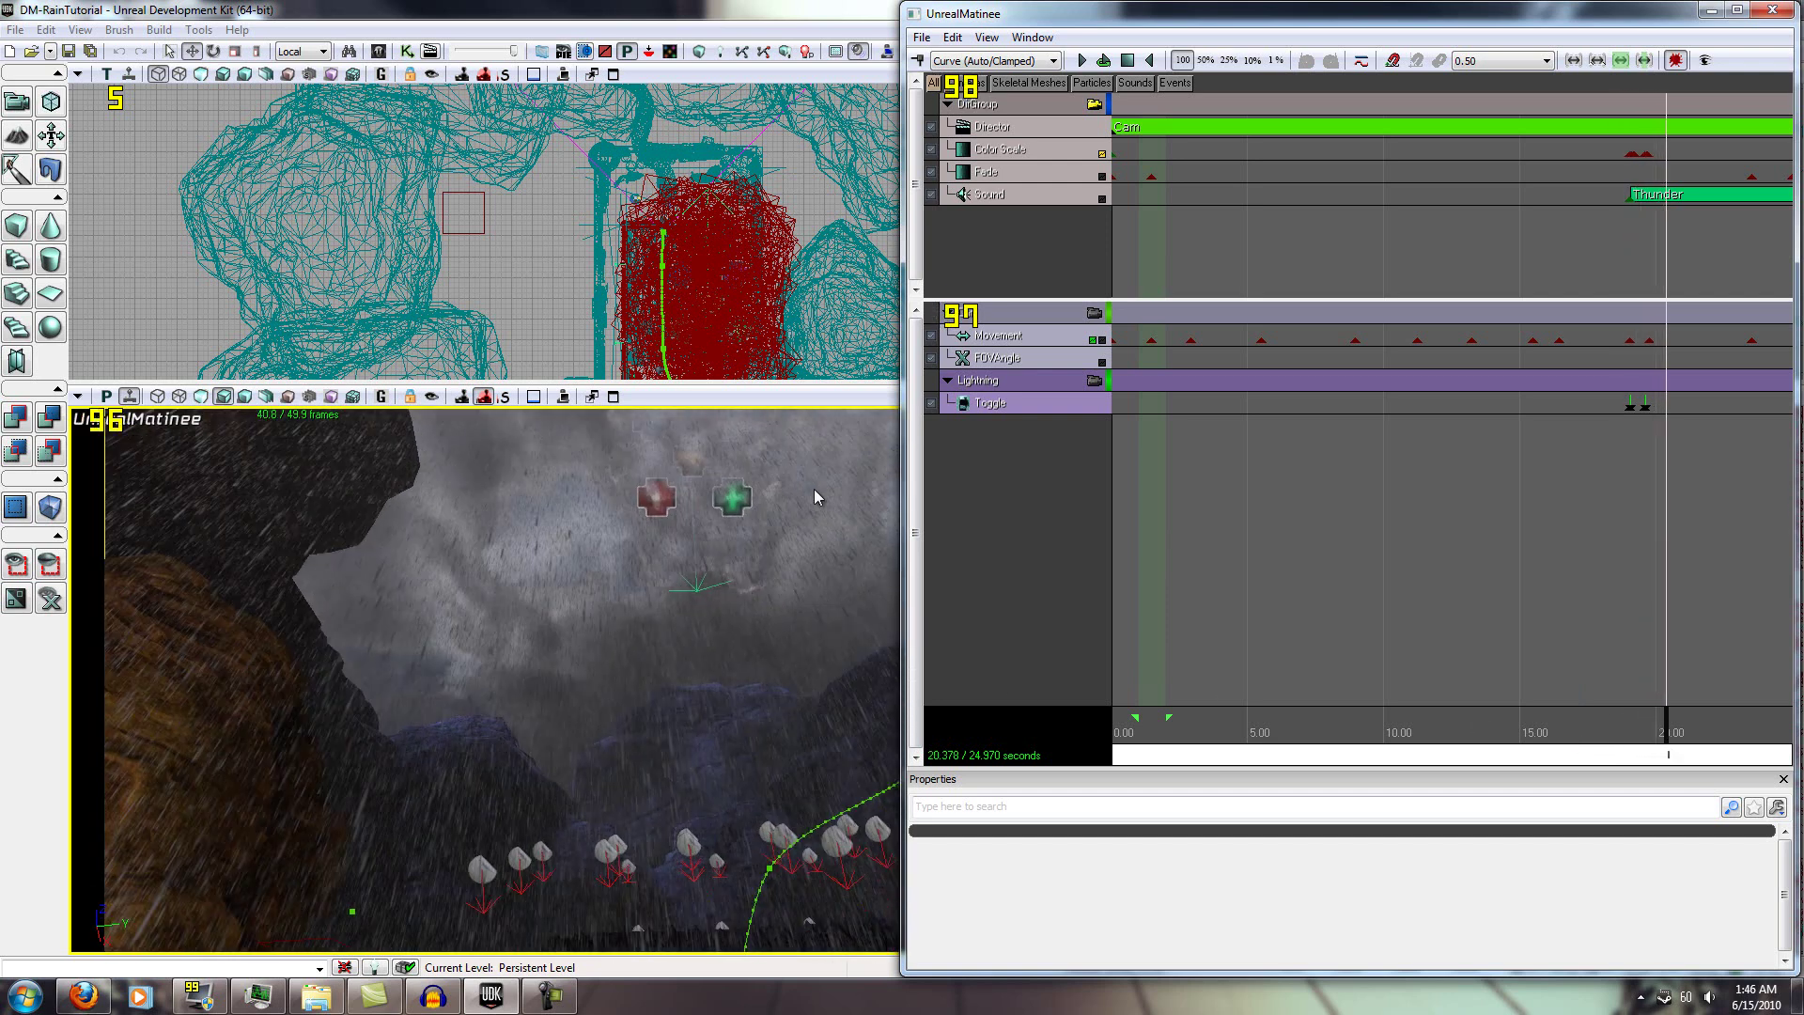
pyautogui.moveTo(1639, 729); pyautogui.dragTo(1632, 720)
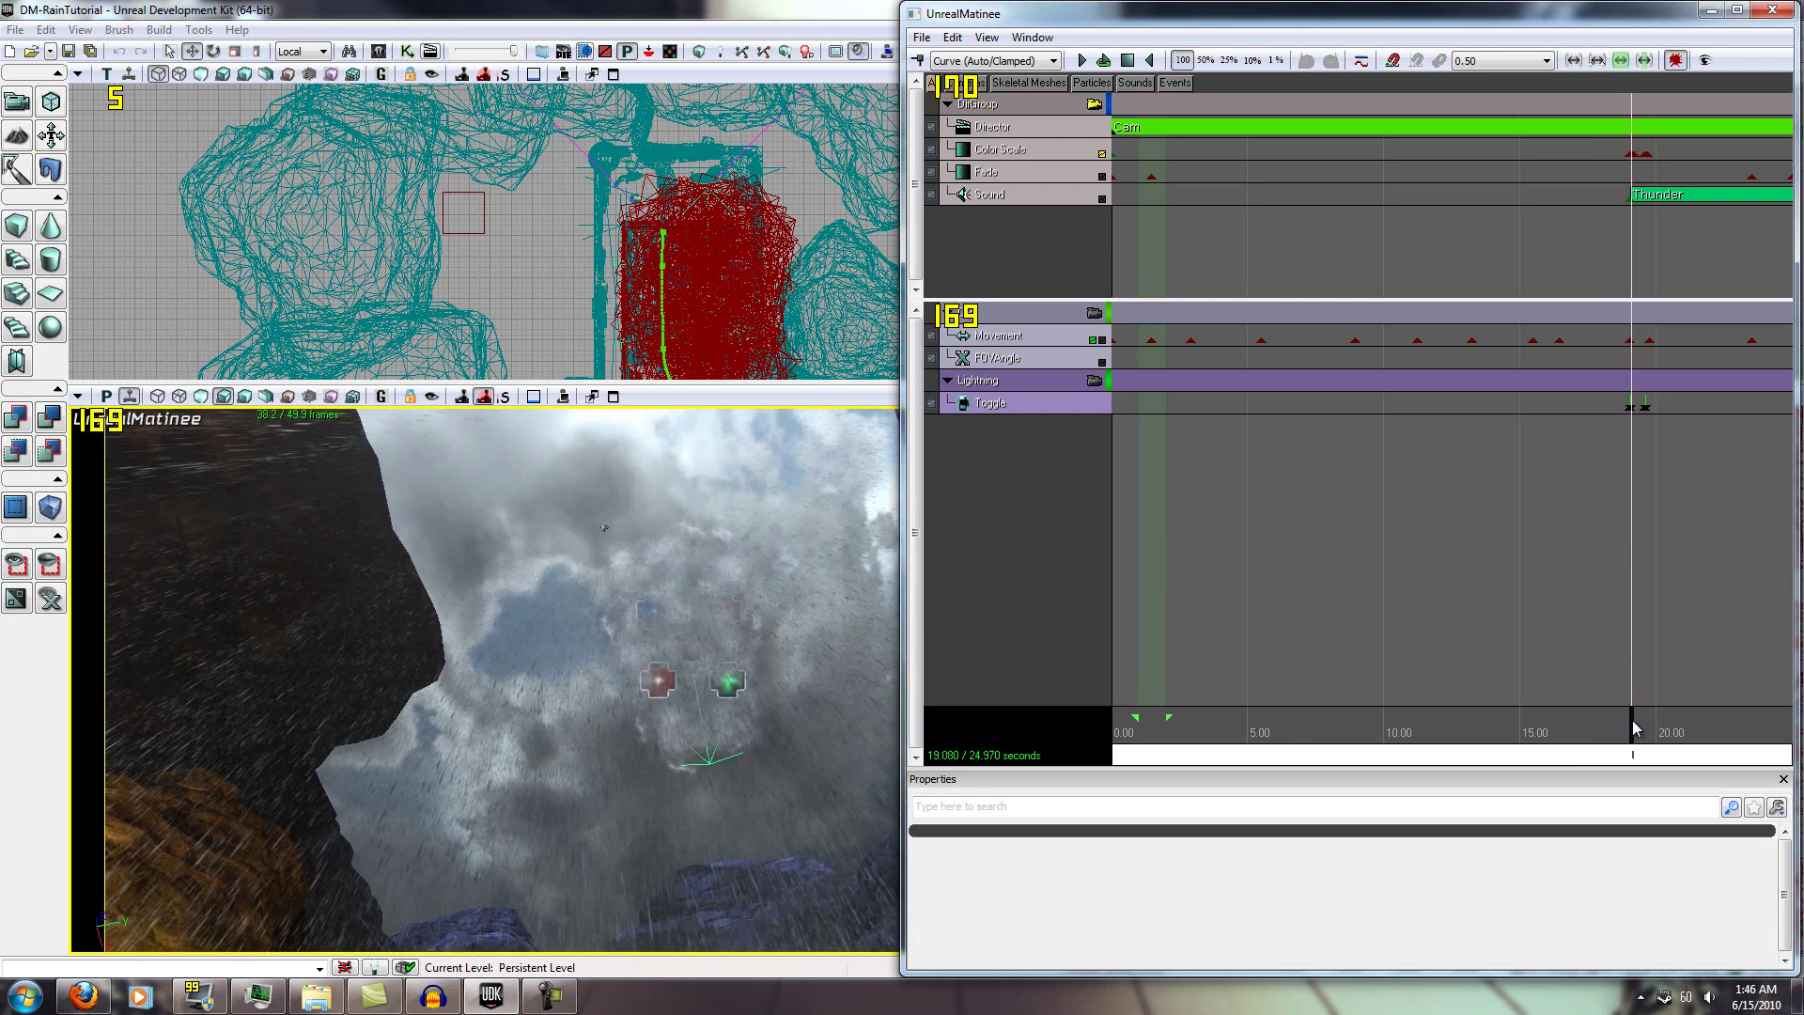
pyautogui.click(1043, 151)
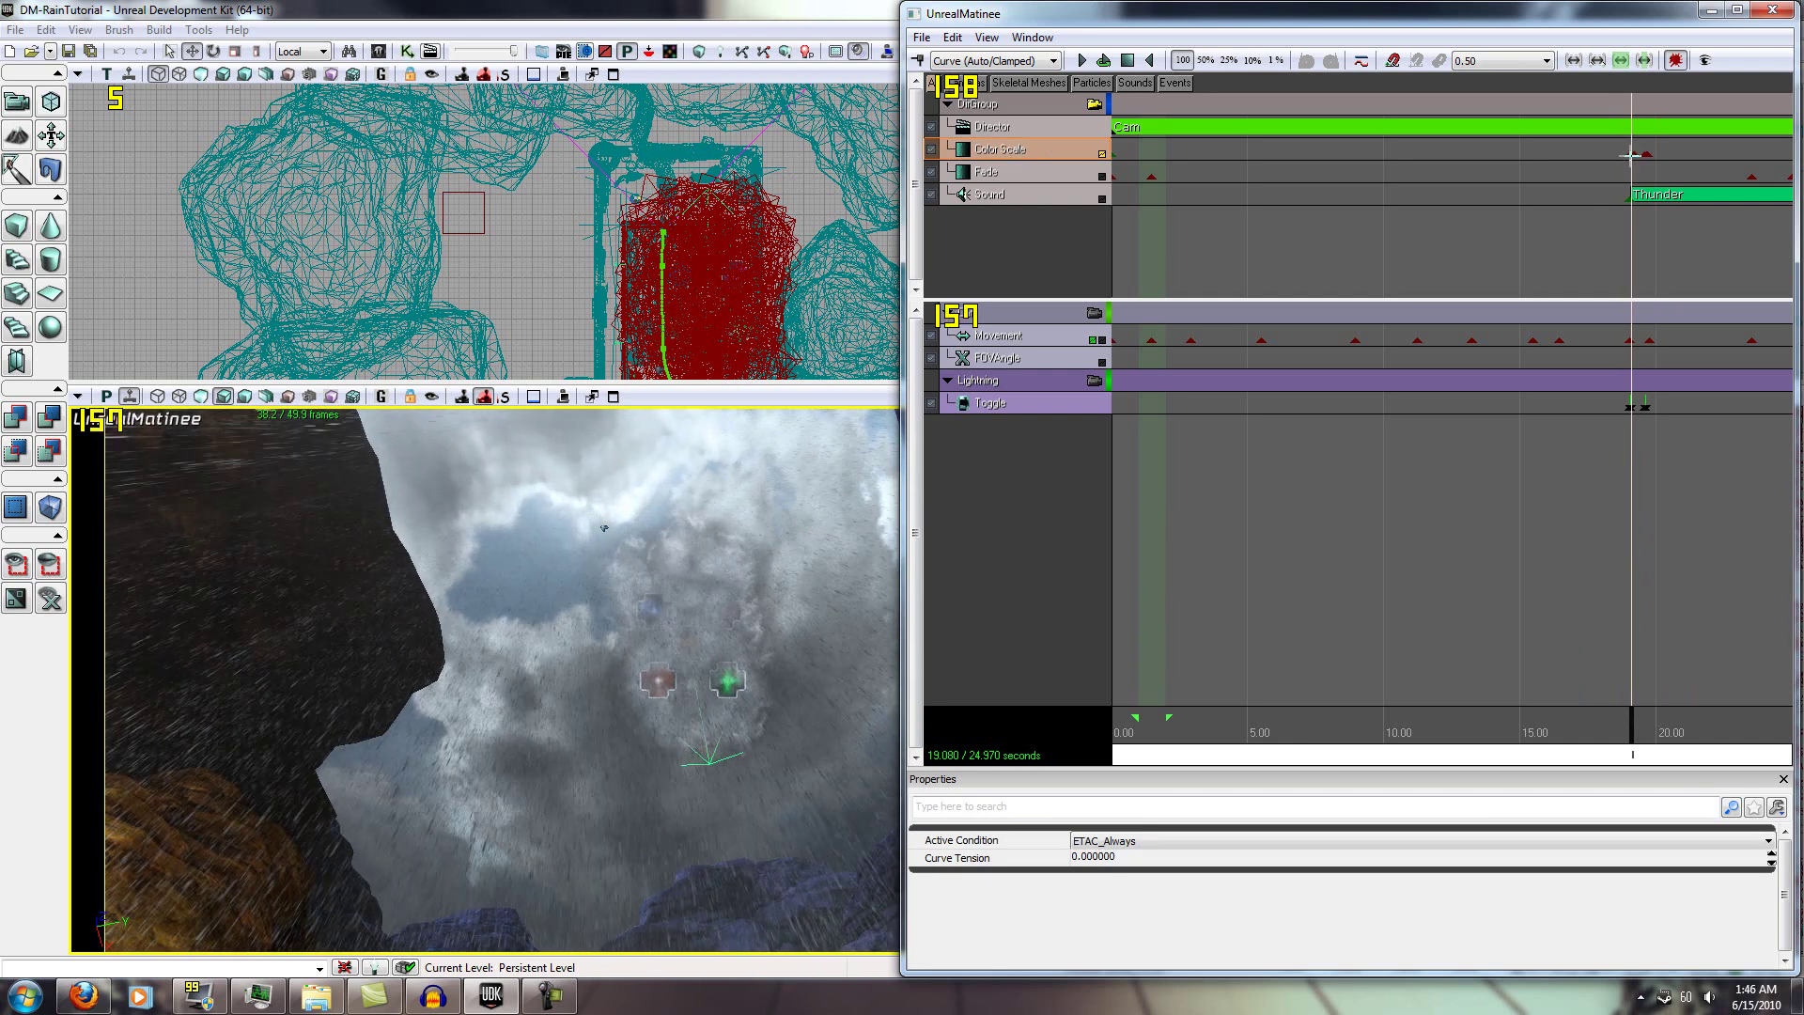
pyautogui.press('Return')
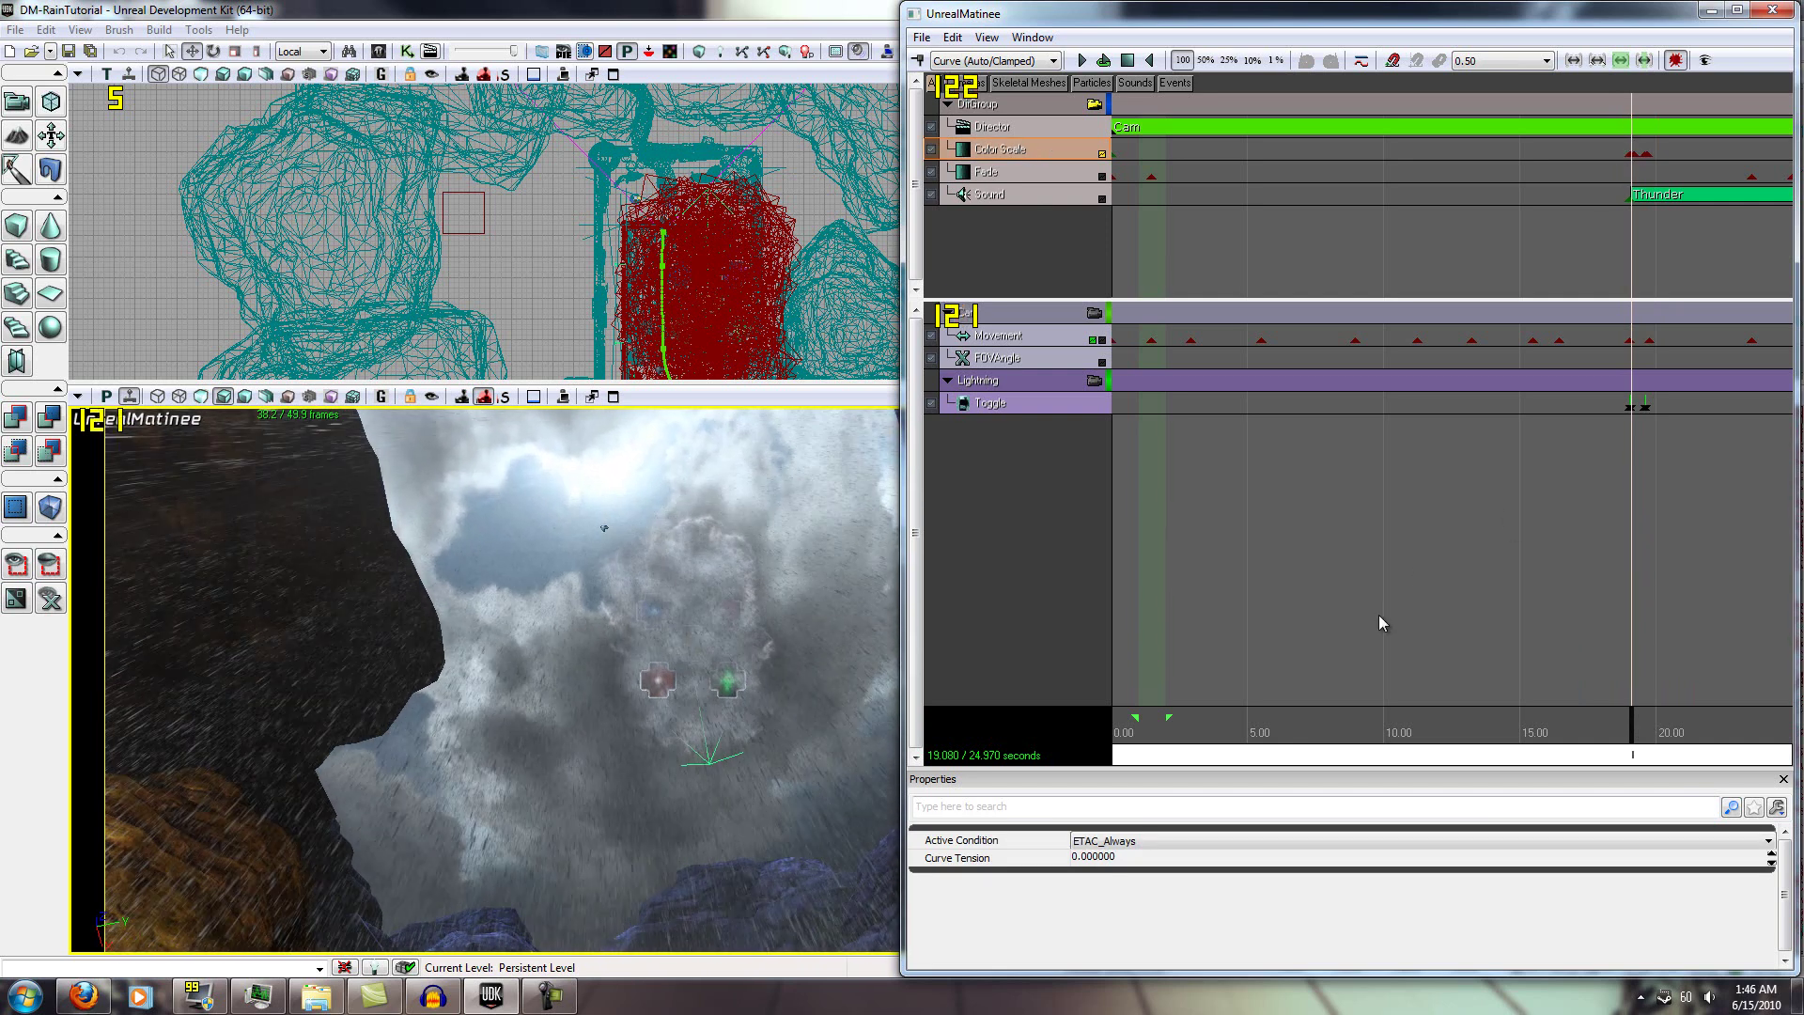